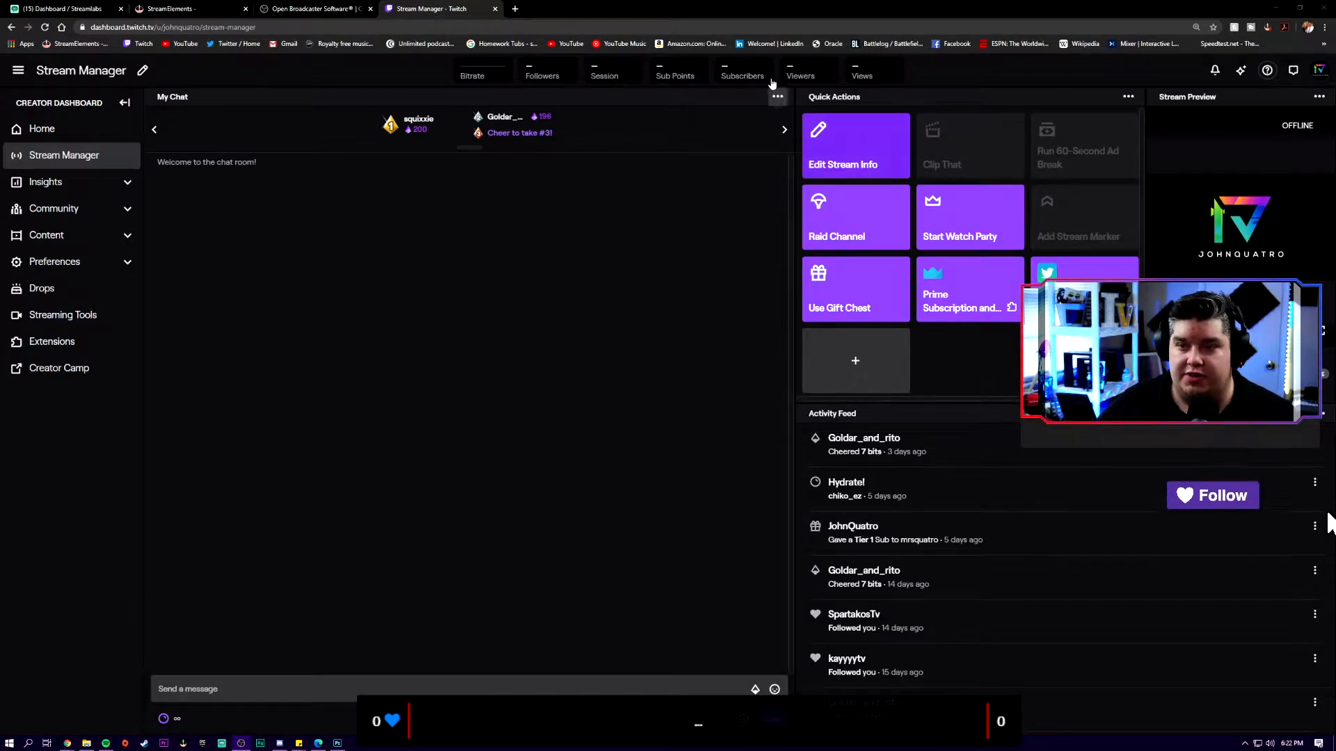
Open the Twitch home page and go from there to the channel's Creator Dashboard.
drag(759, 15, 688, 4)
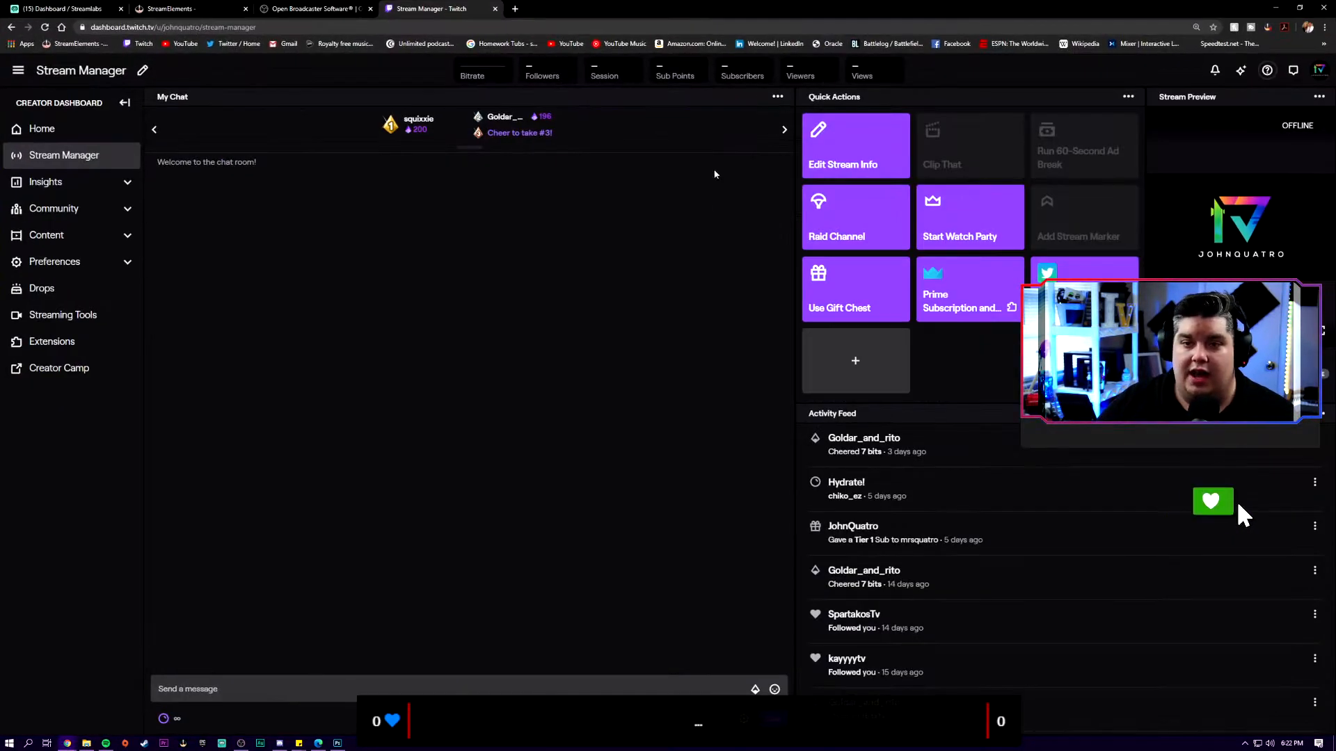
click(72, 134)
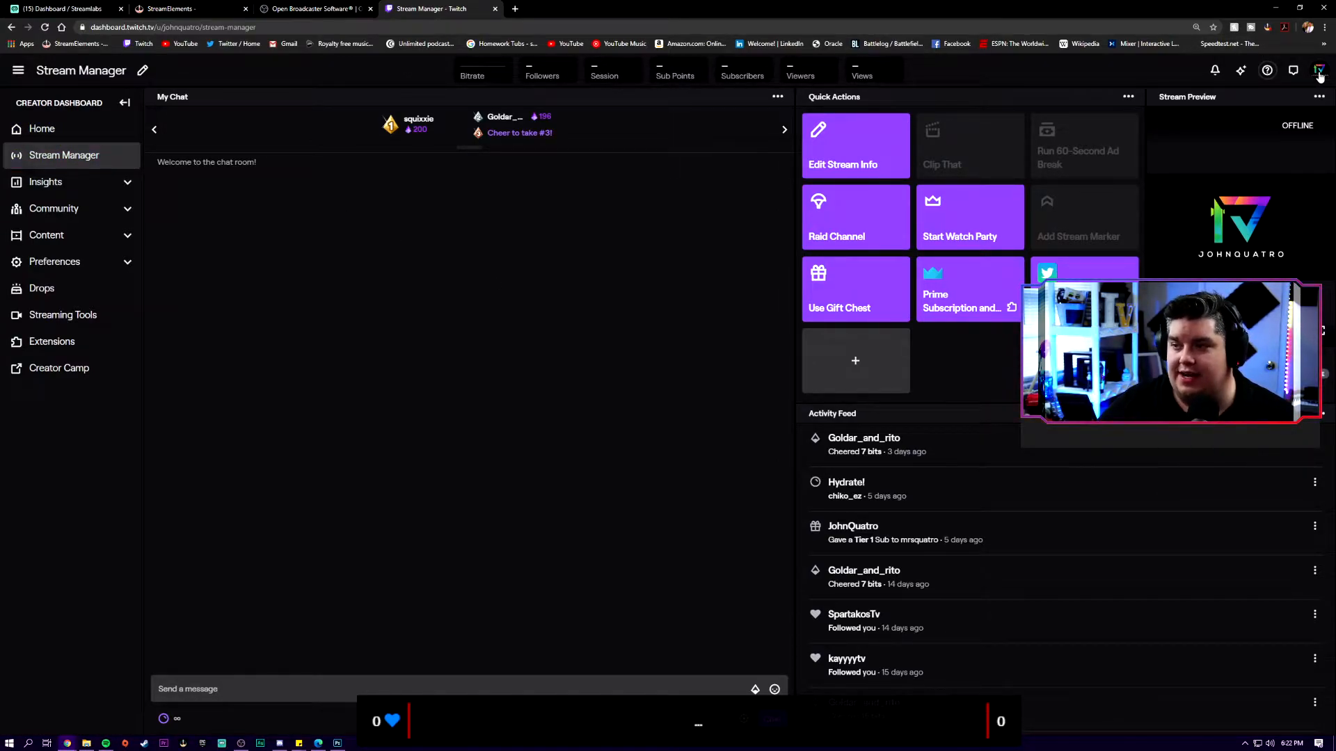
click(140, 43)
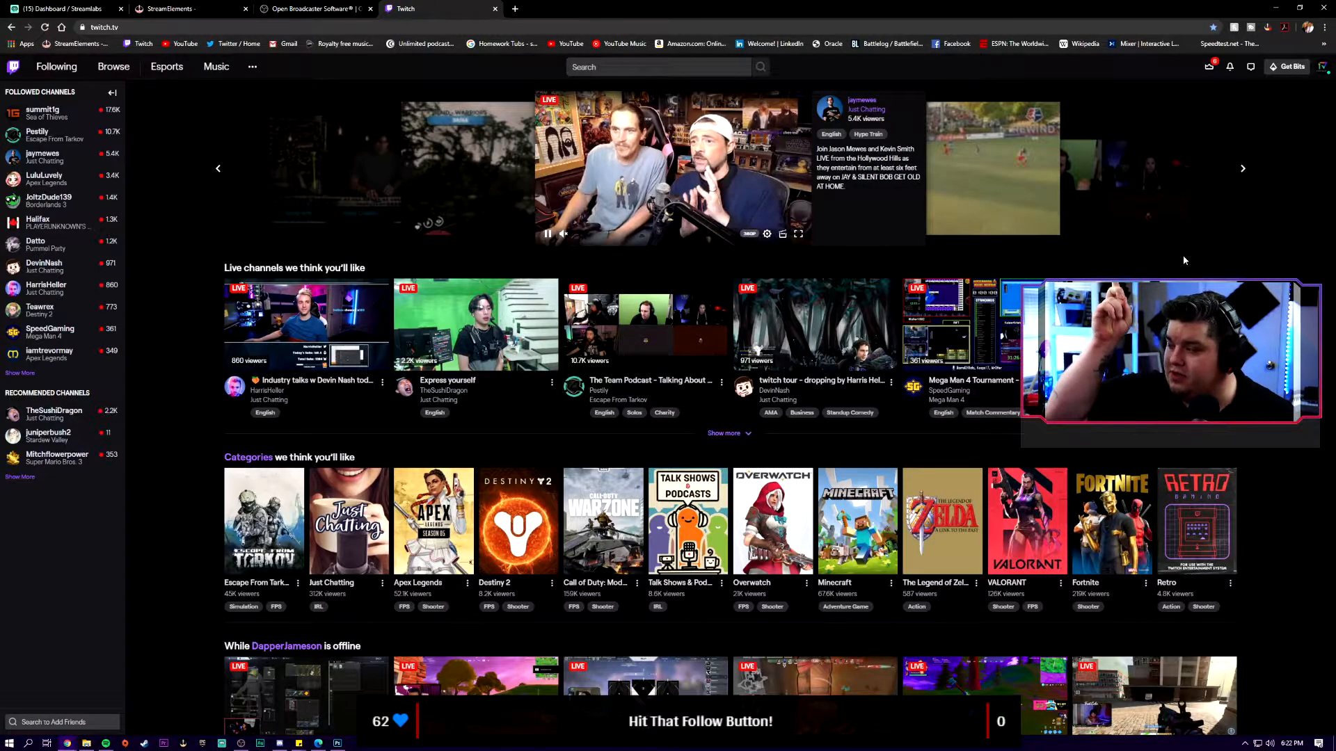
click(1323, 70)
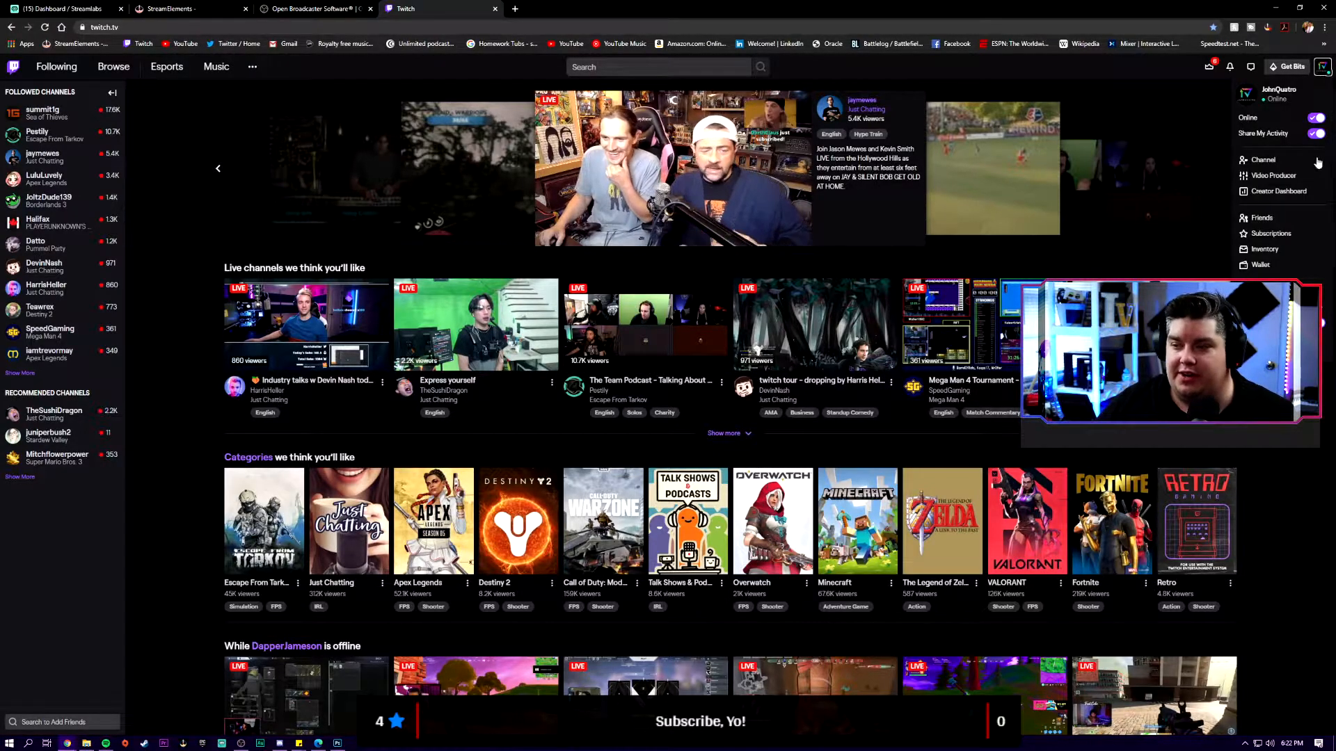
click(1279, 192)
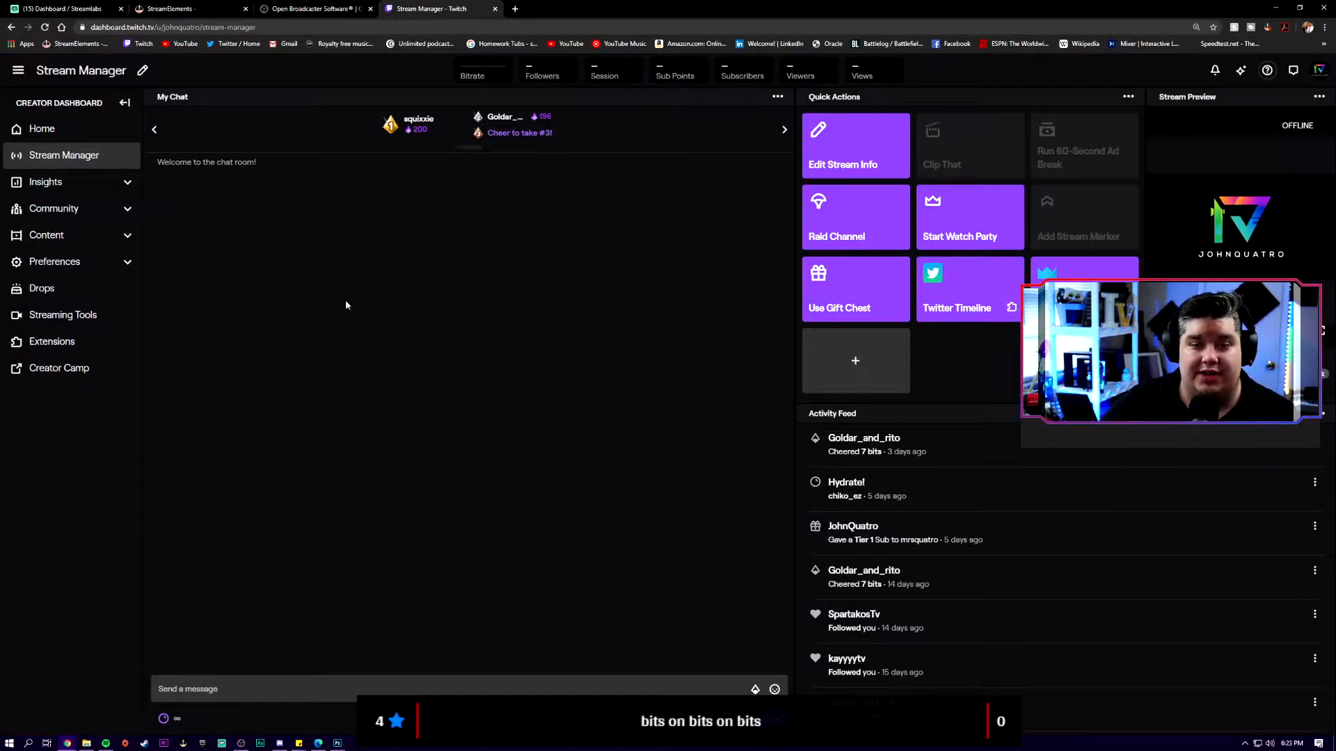
Send the message "hey" in the channel's chat from Stream Manager.
click(281, 685)
text(hey)
key(Return)
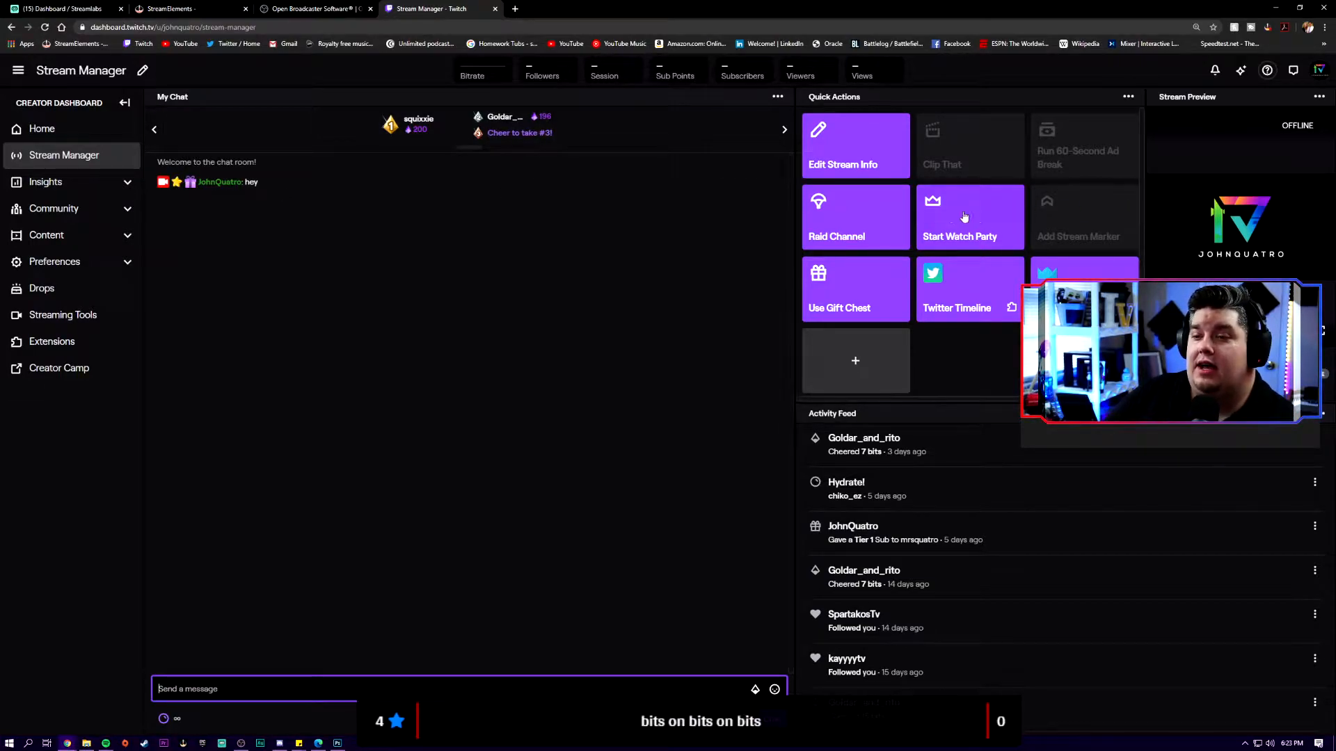
Open the stream info and save it without edits, and check the options for the Quick Actions.
click(860, 161)
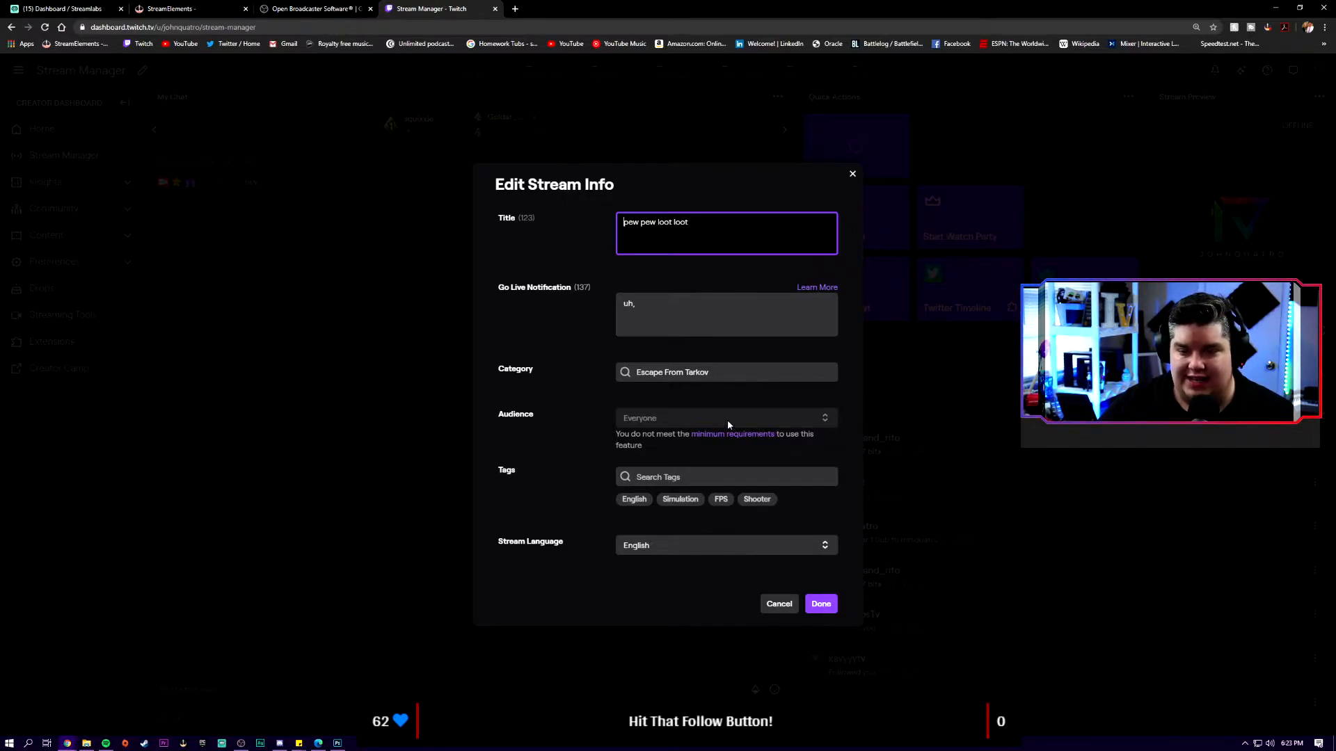
click(821, 604)
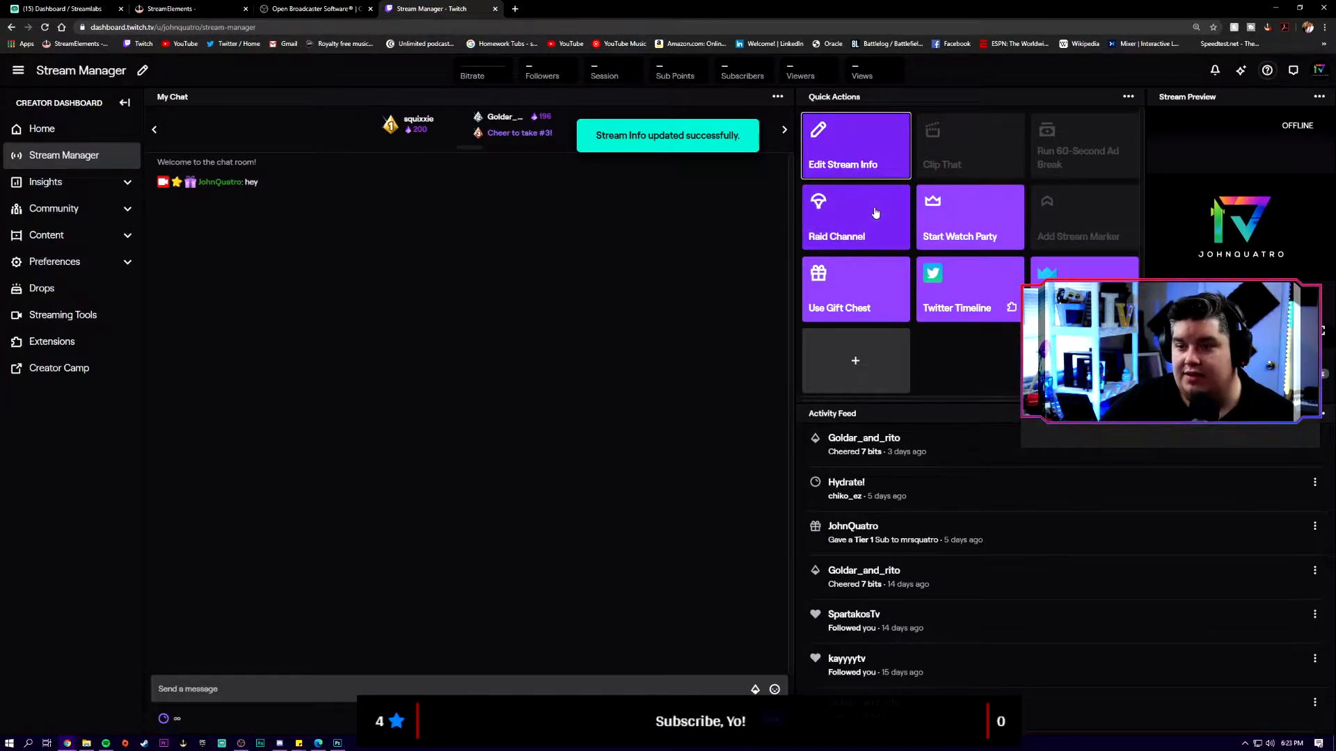
click(1128, 97)
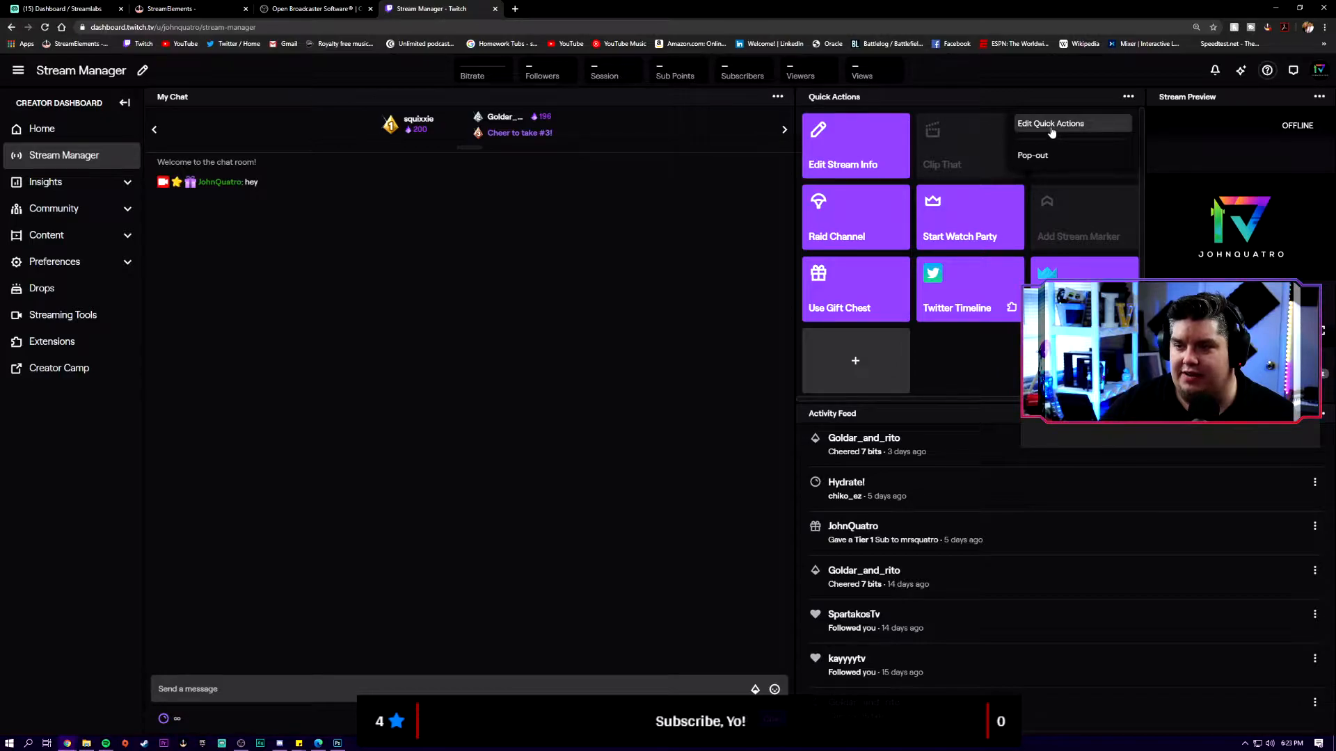
click(1016, 362)
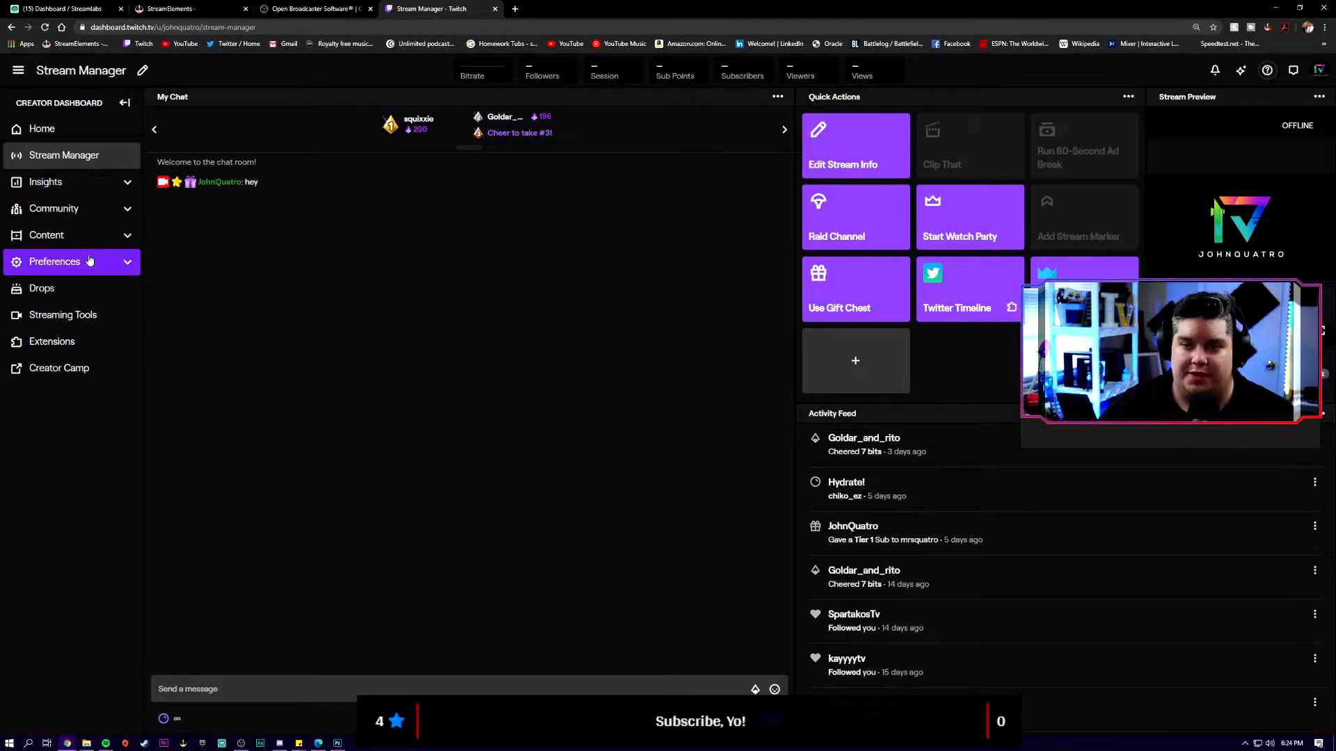
Switch to the Streamlabs dashboard and look through the chapters of Streamlabs University.
key(ctrl+1)
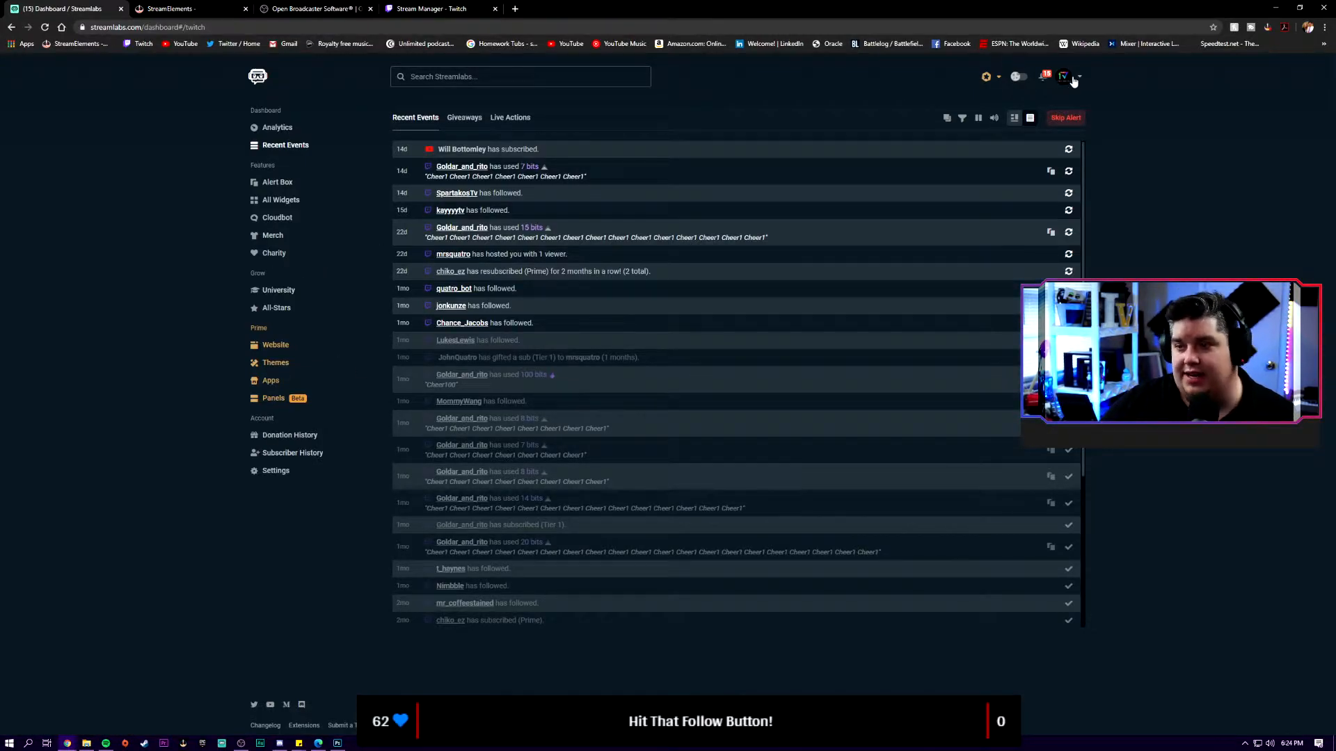
click(286, 290)
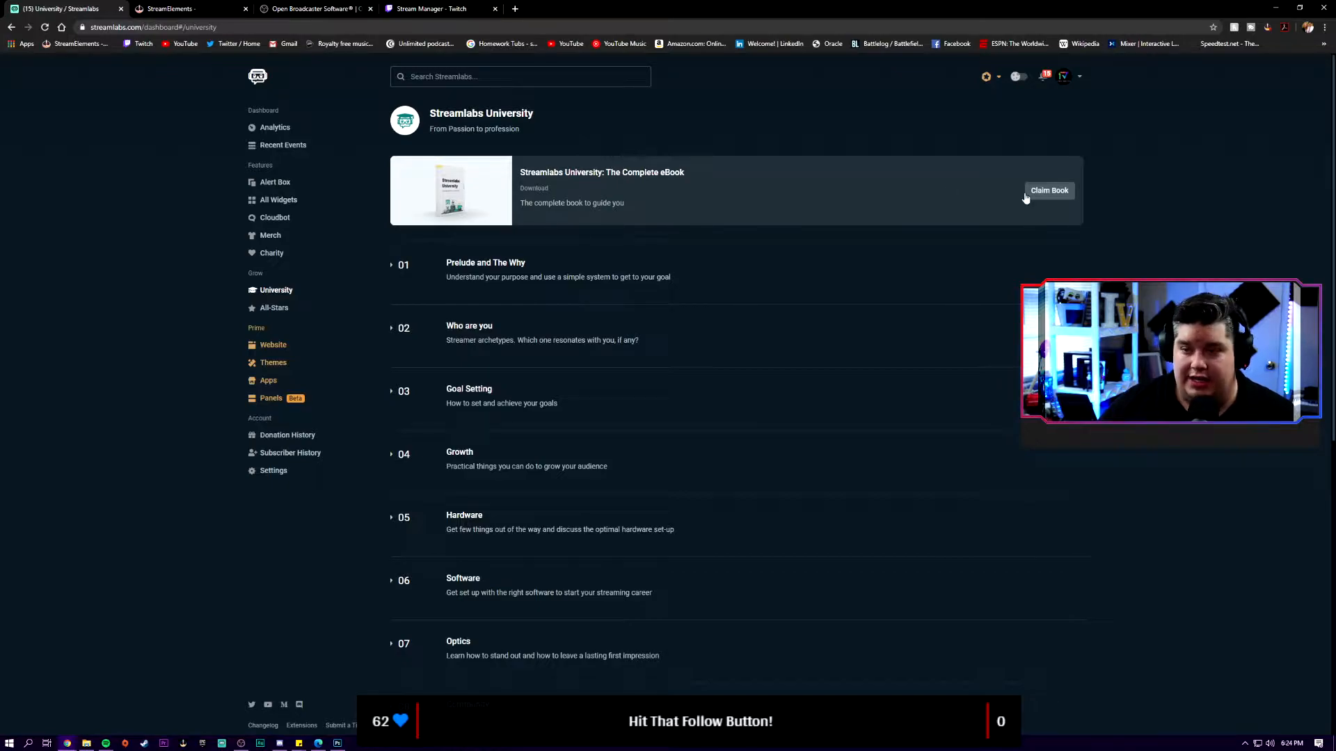
scroll(516, 223, down, 1)
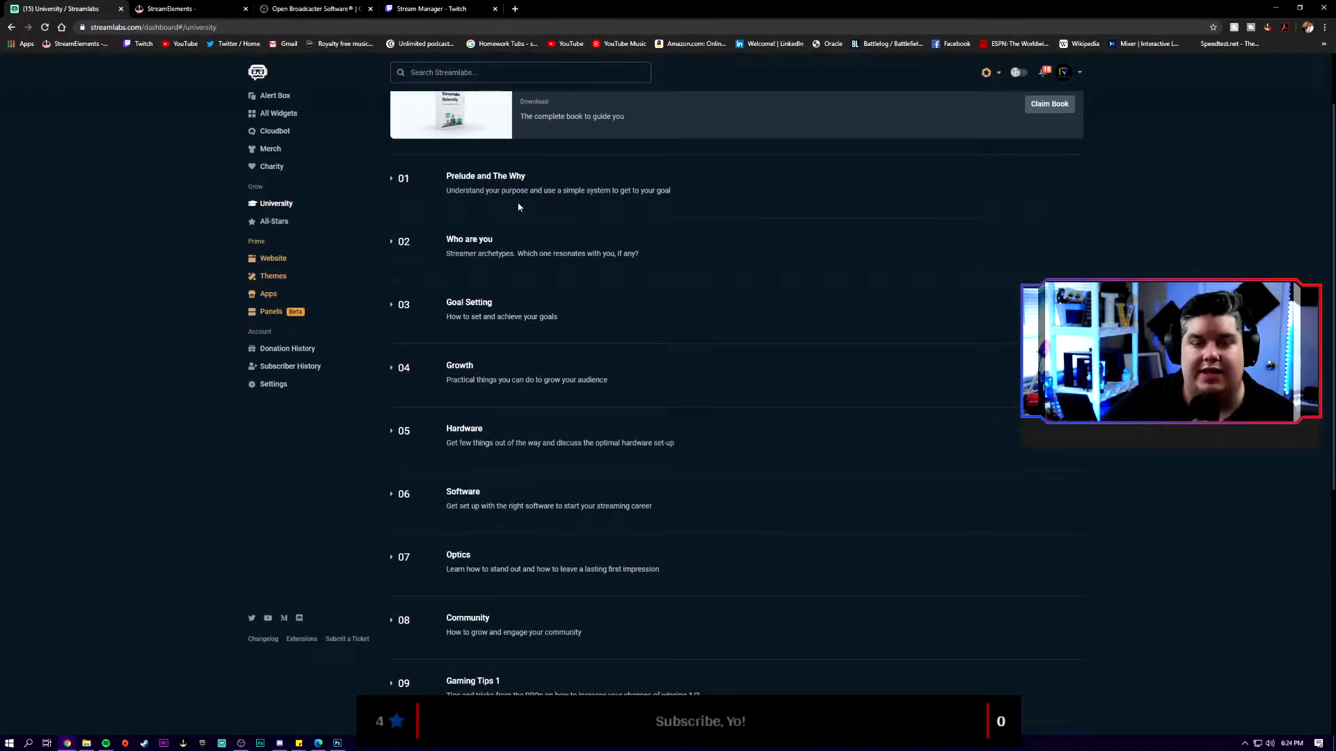
scroll(517, 255, down, 2)
scroll(518, 255, down, 4)
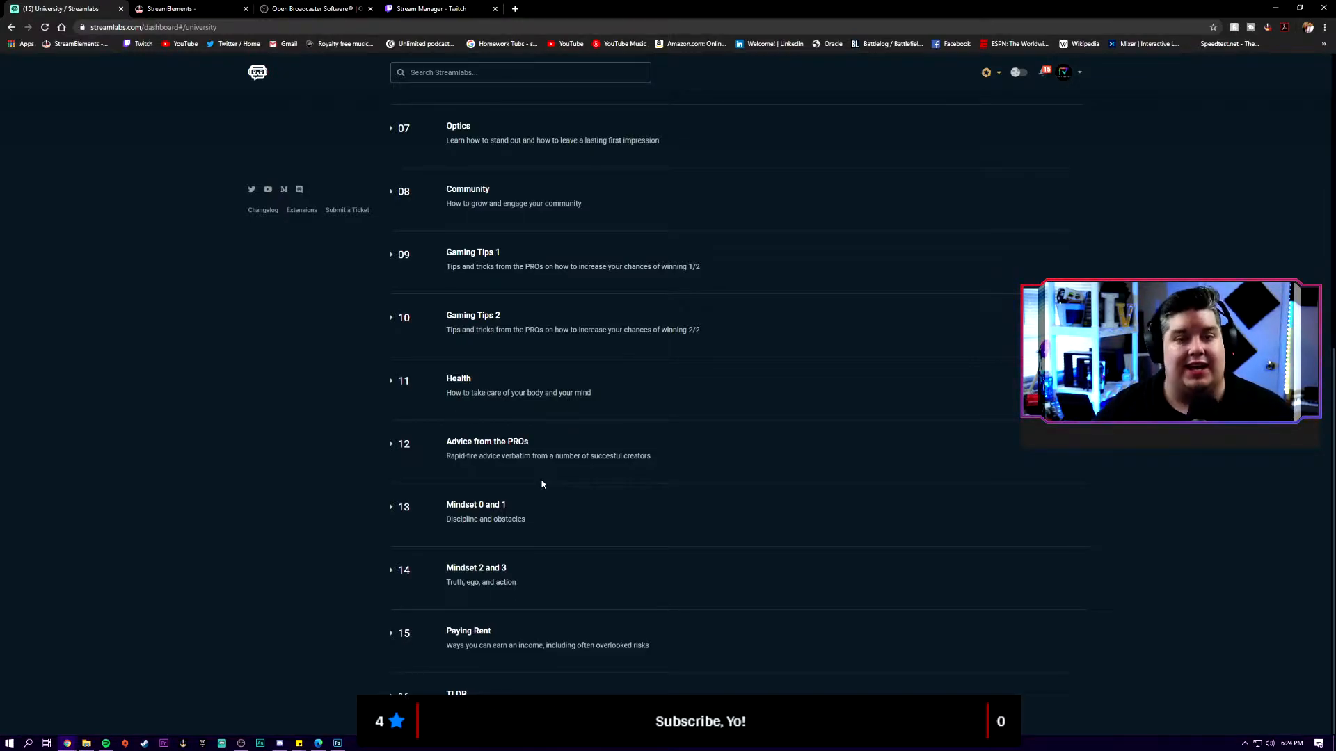
scroll(536, 479, up, 7)
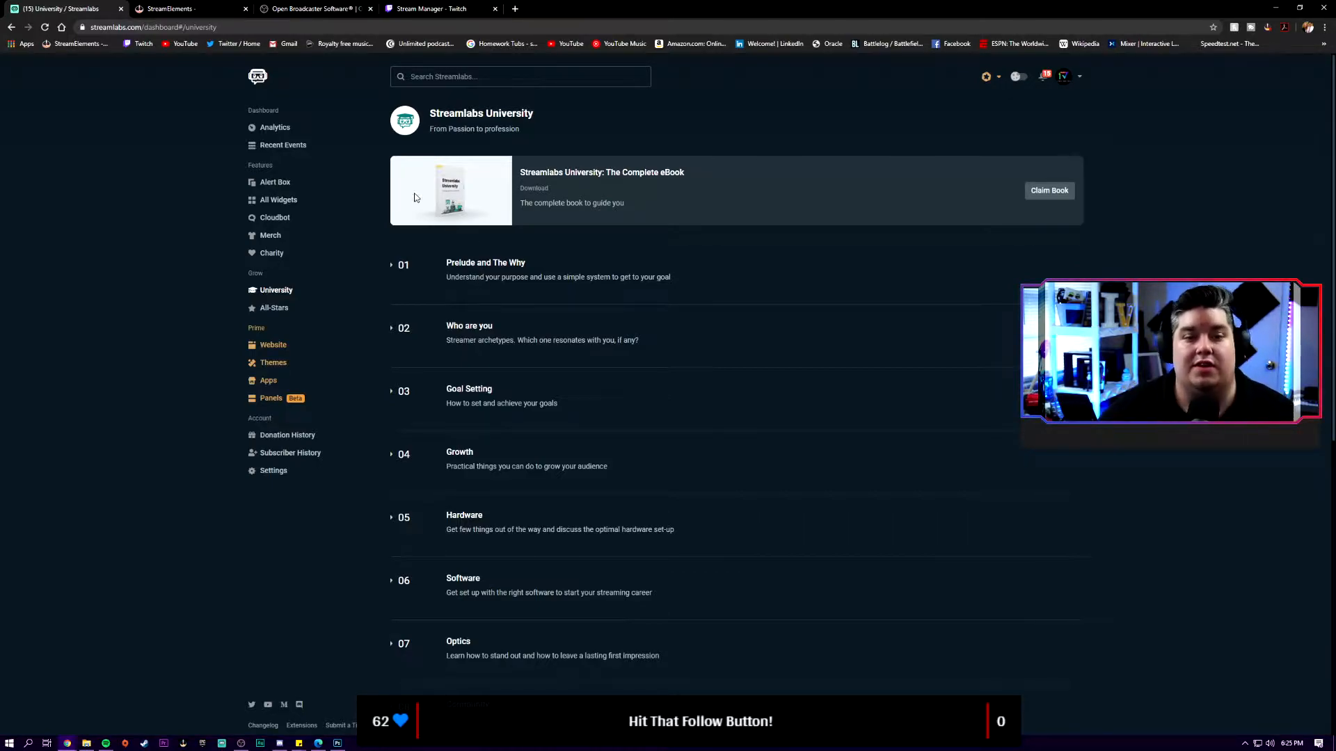
Switch to StreamElements and browse the super themes in its themes gallery.
click(169, 8)
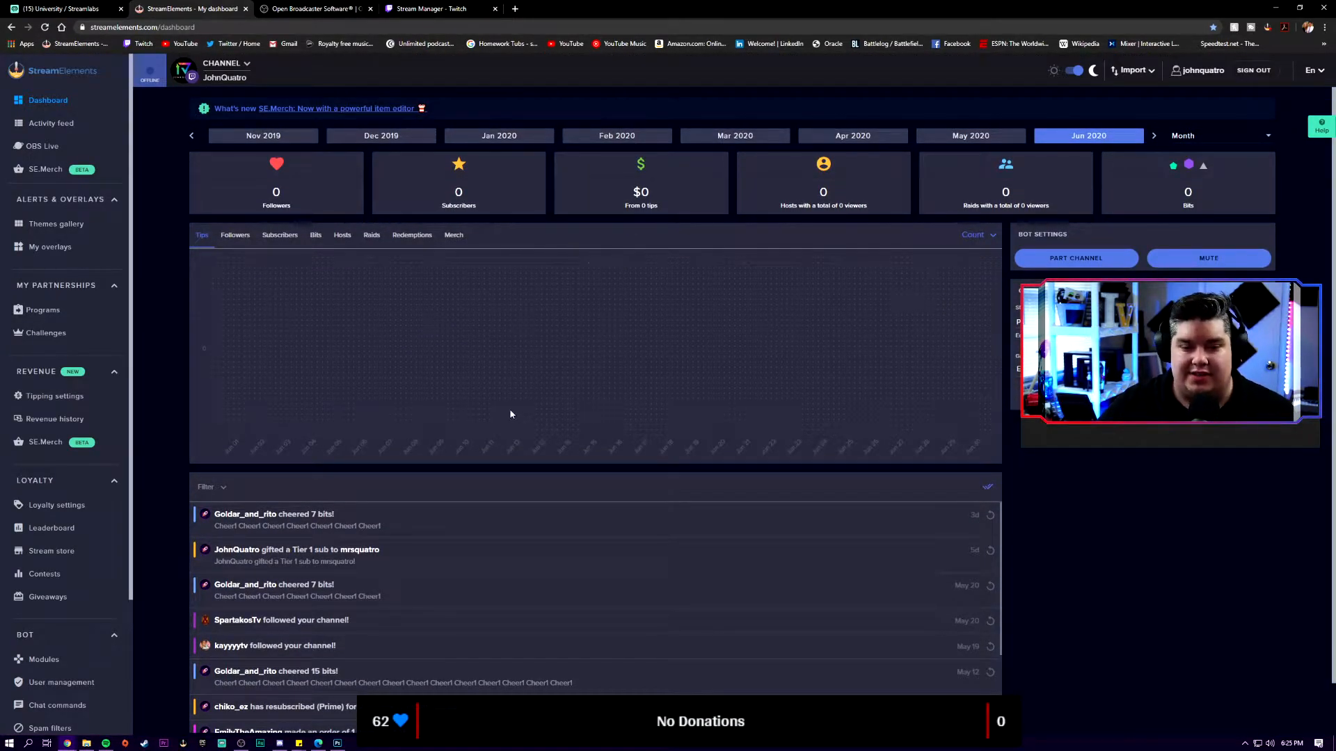
scroll(511, 415, down, 1)
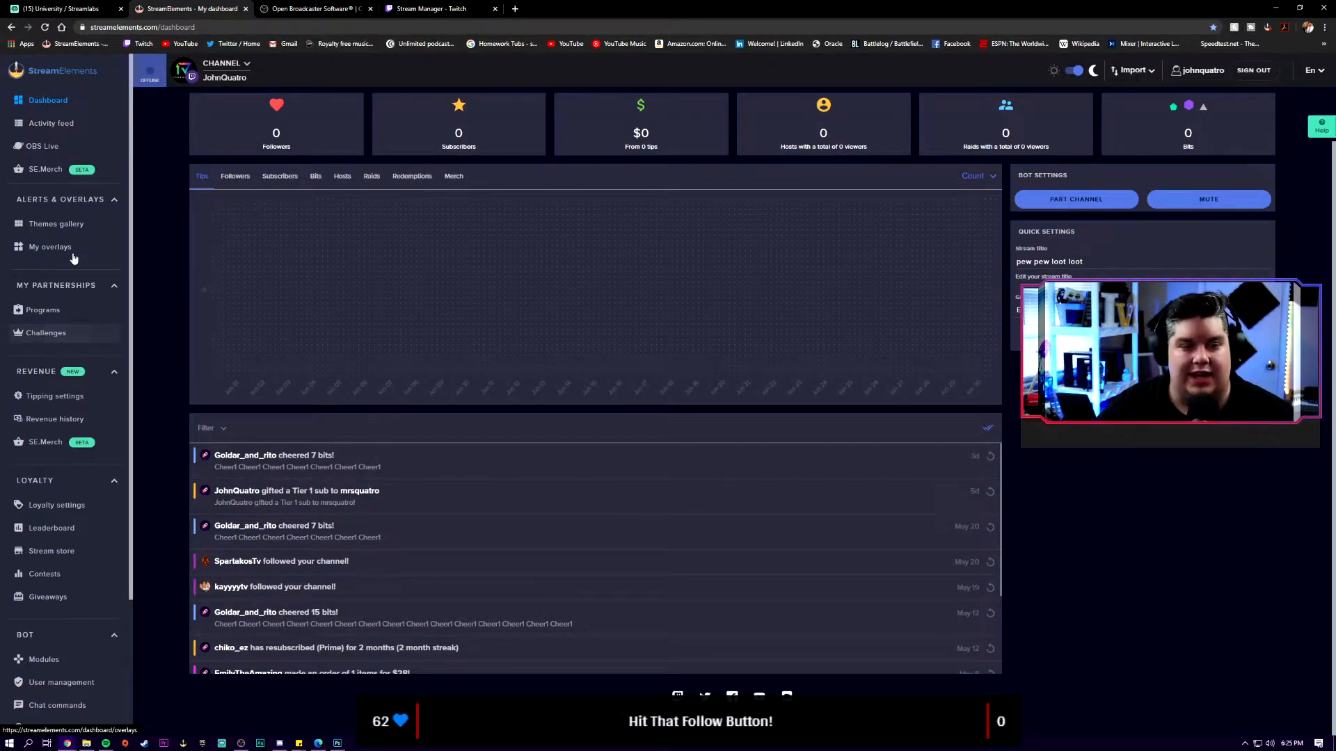
click(69, 224)
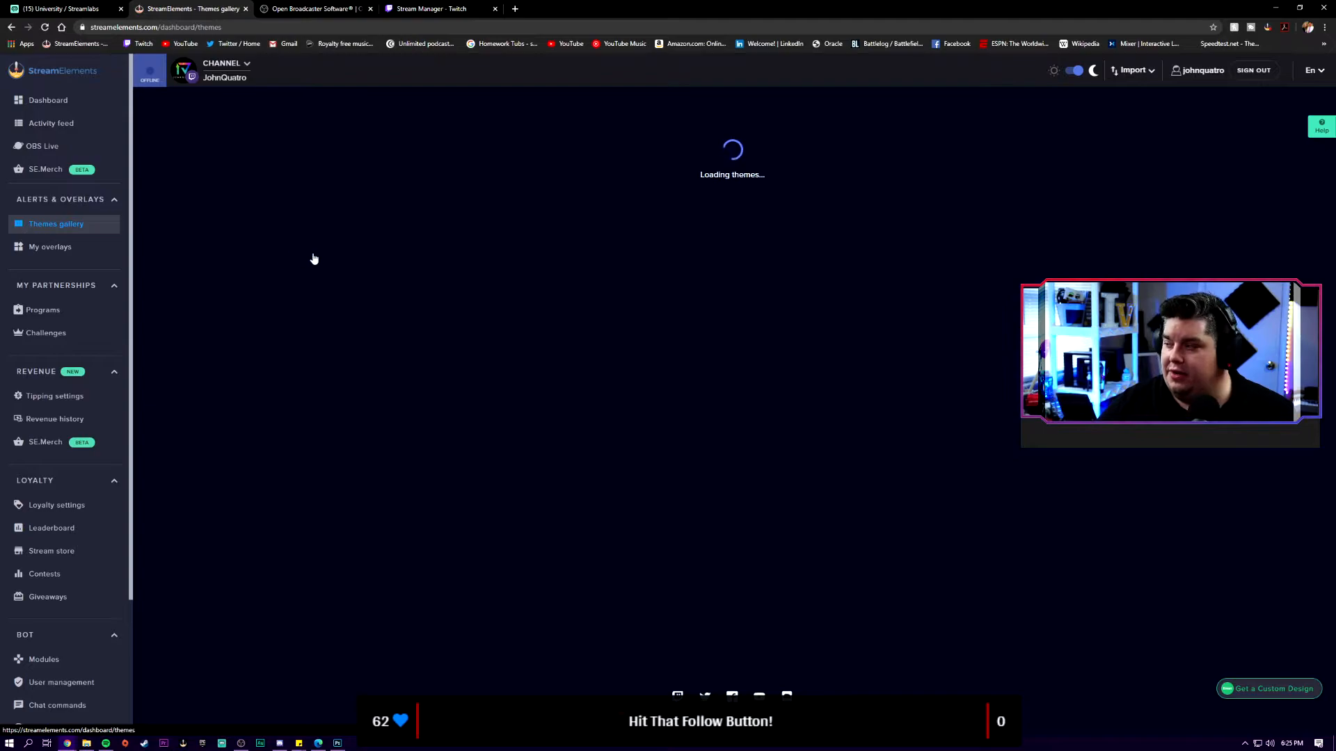
scroll(605, 278, down, 7)
scroll(605, 278, down, 4)
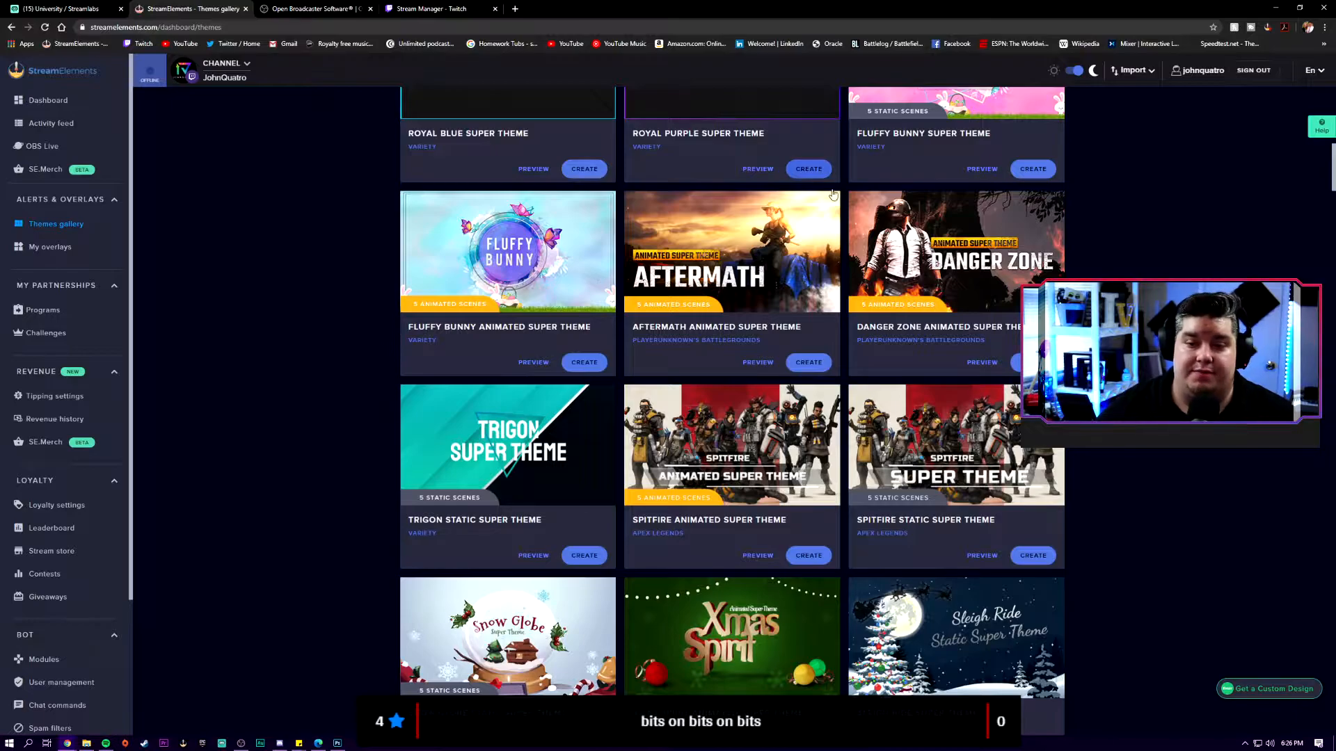
scroll(883, 350, up, 11)
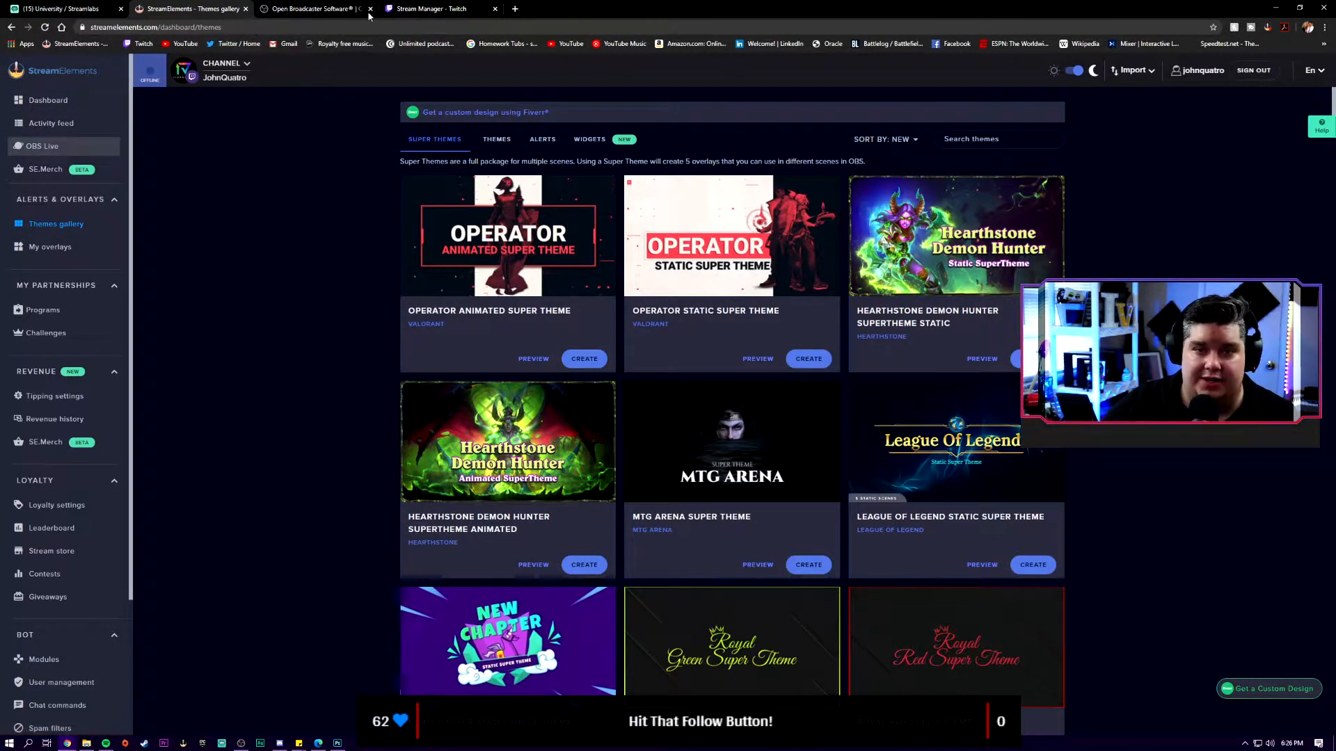
Examine the OBS Studio home page with its downloads for Windows, macOS and Linux.
click(324, 10)
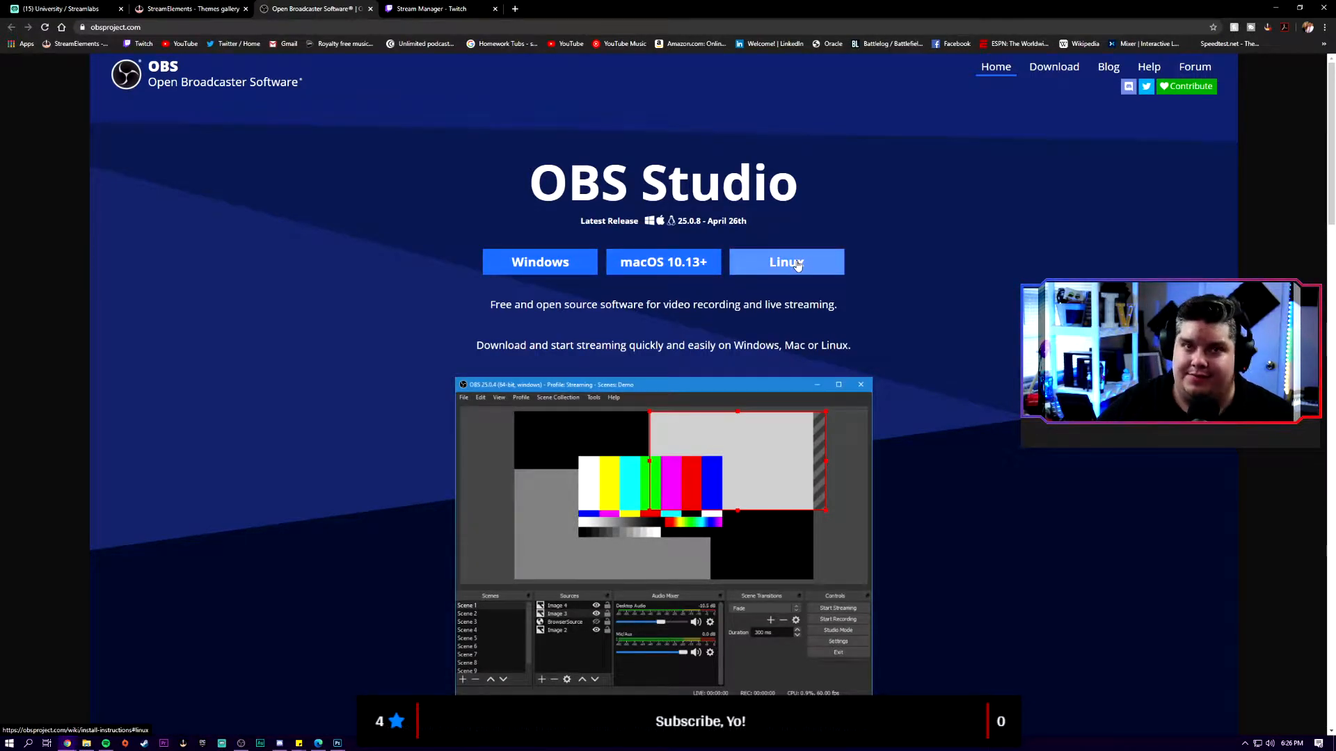
scroll(615, 408, down, 3)
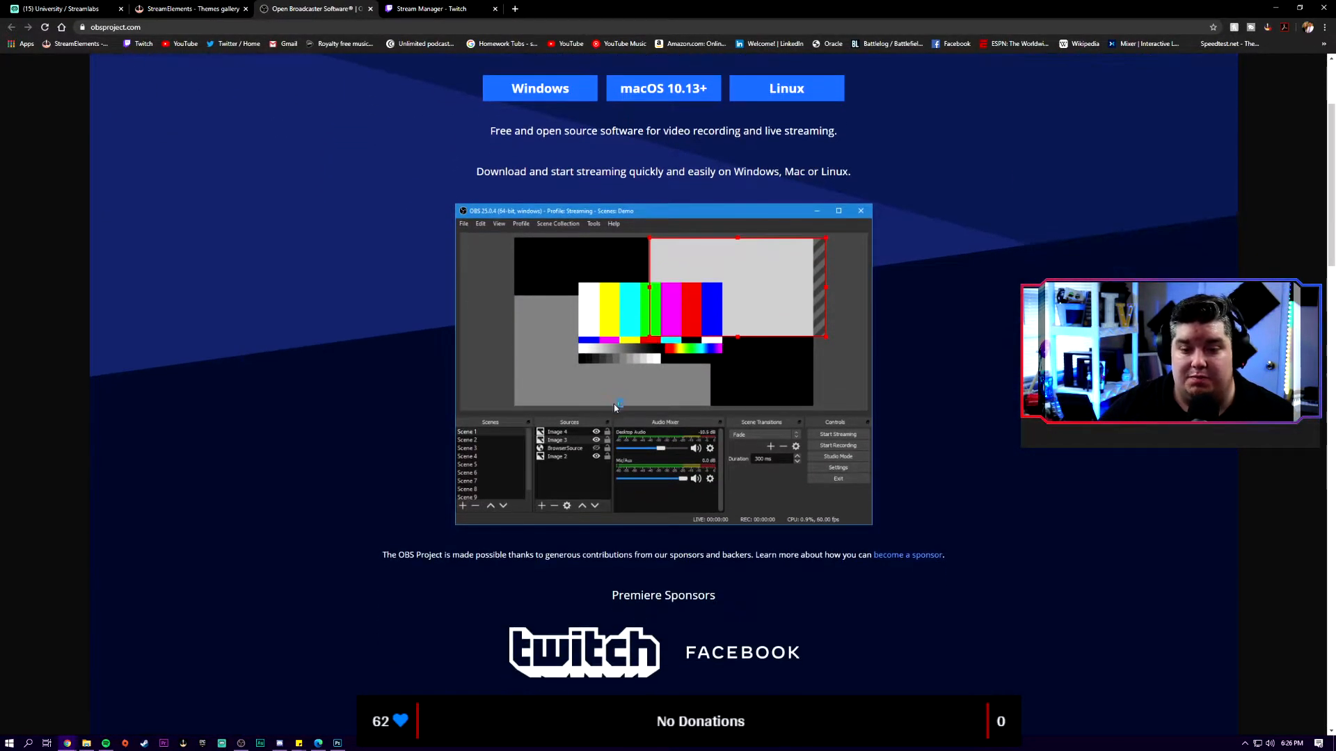
scroll(614, 345, up, 3)
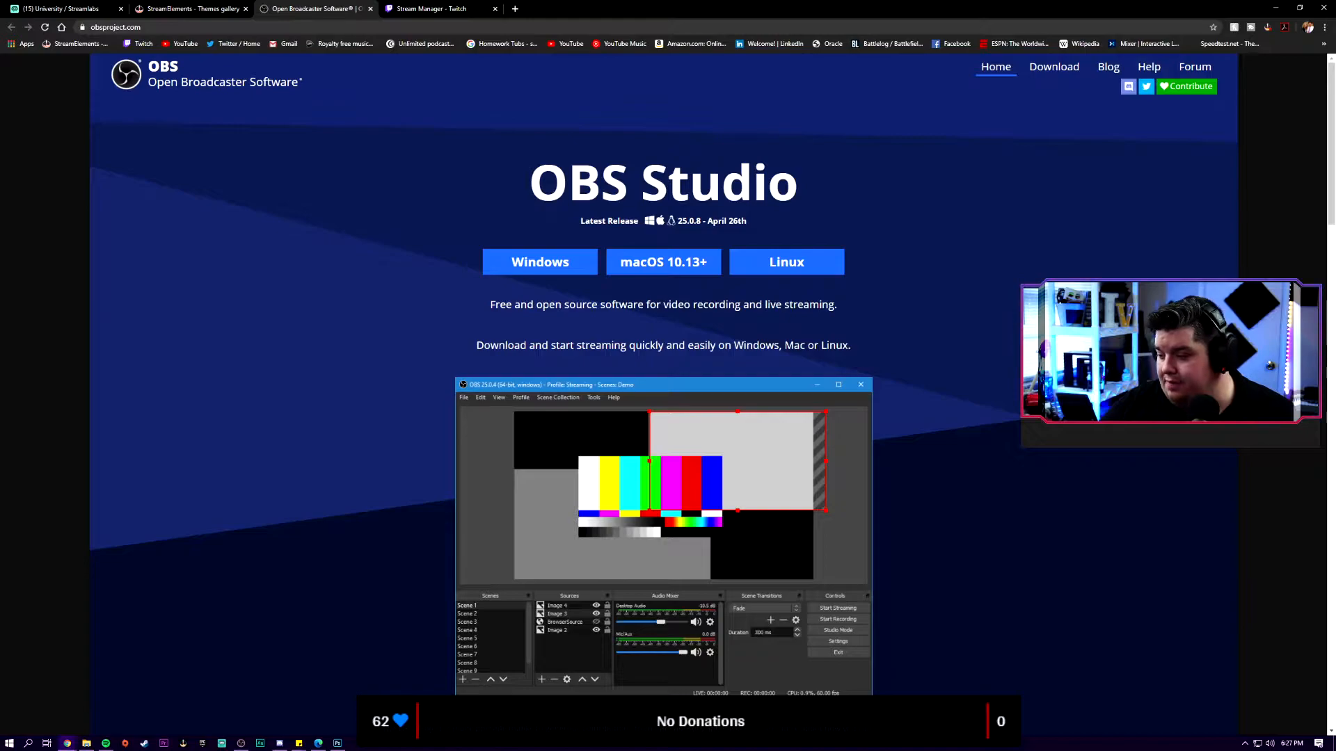
Minimize the browser and bring the OBS Studio window onto the main display.
click(1276, 9)
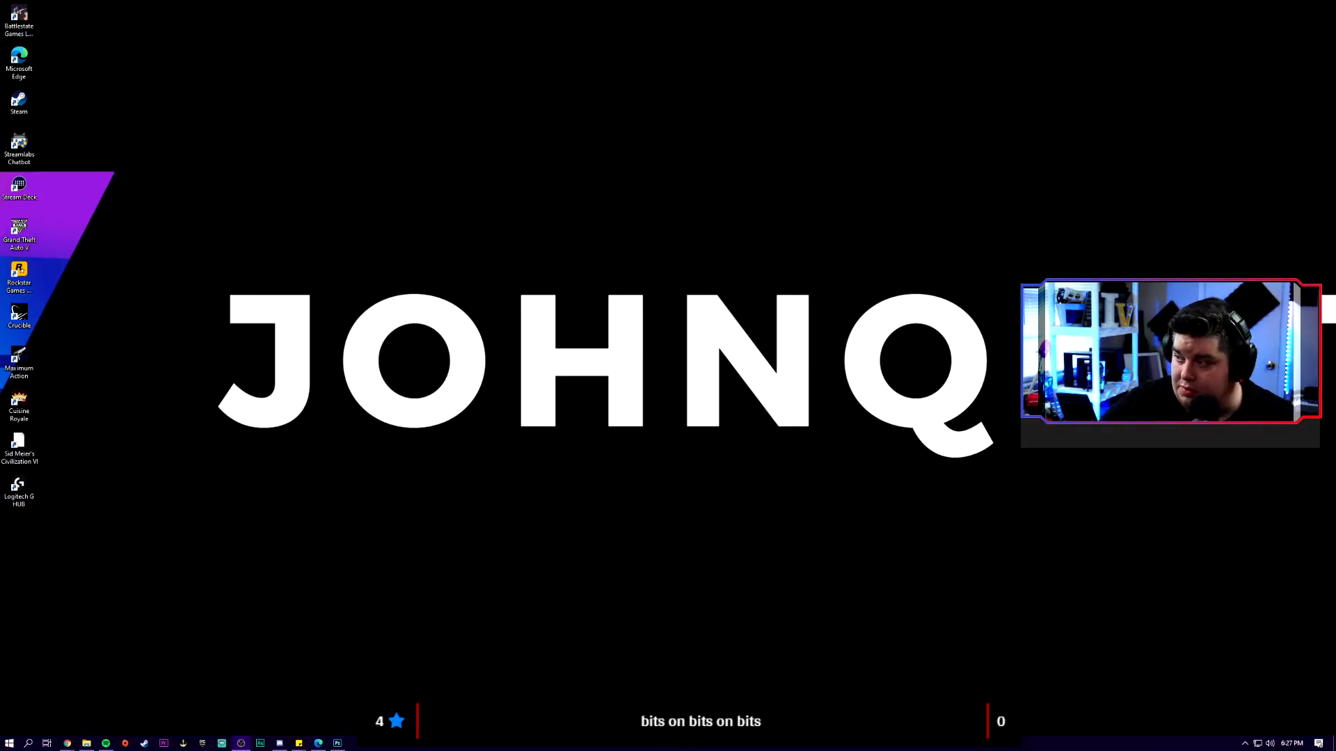
drag(1335, 264, 576, 5)
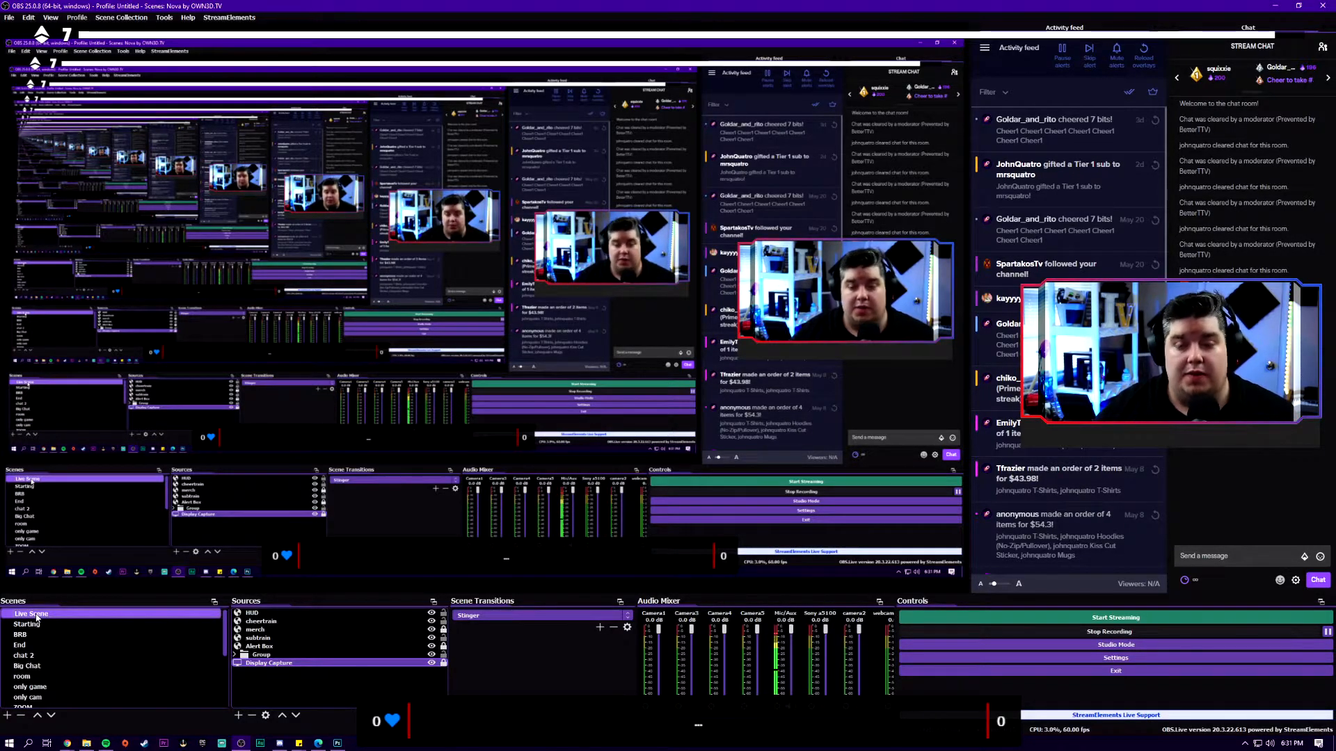
click(194, 689)
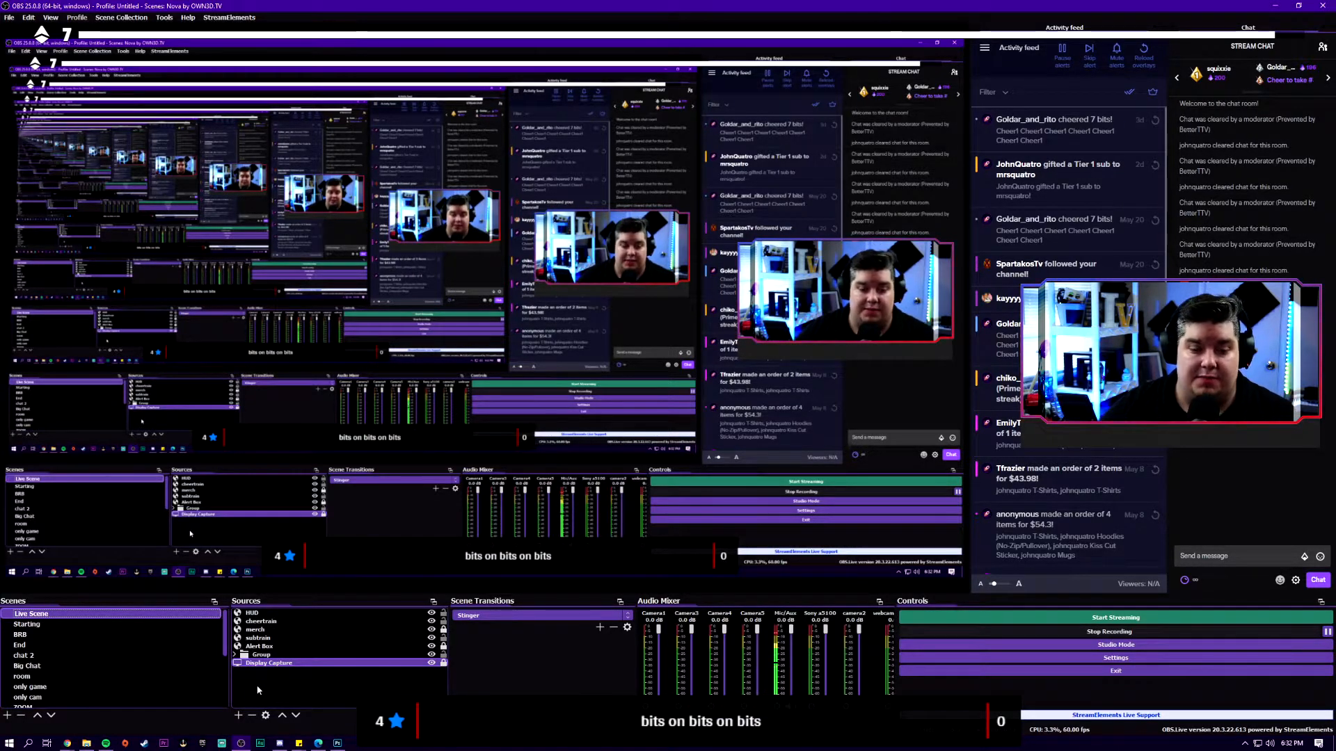
Try to add a new Display Capture source to the Live Scene.
click(238, 716)
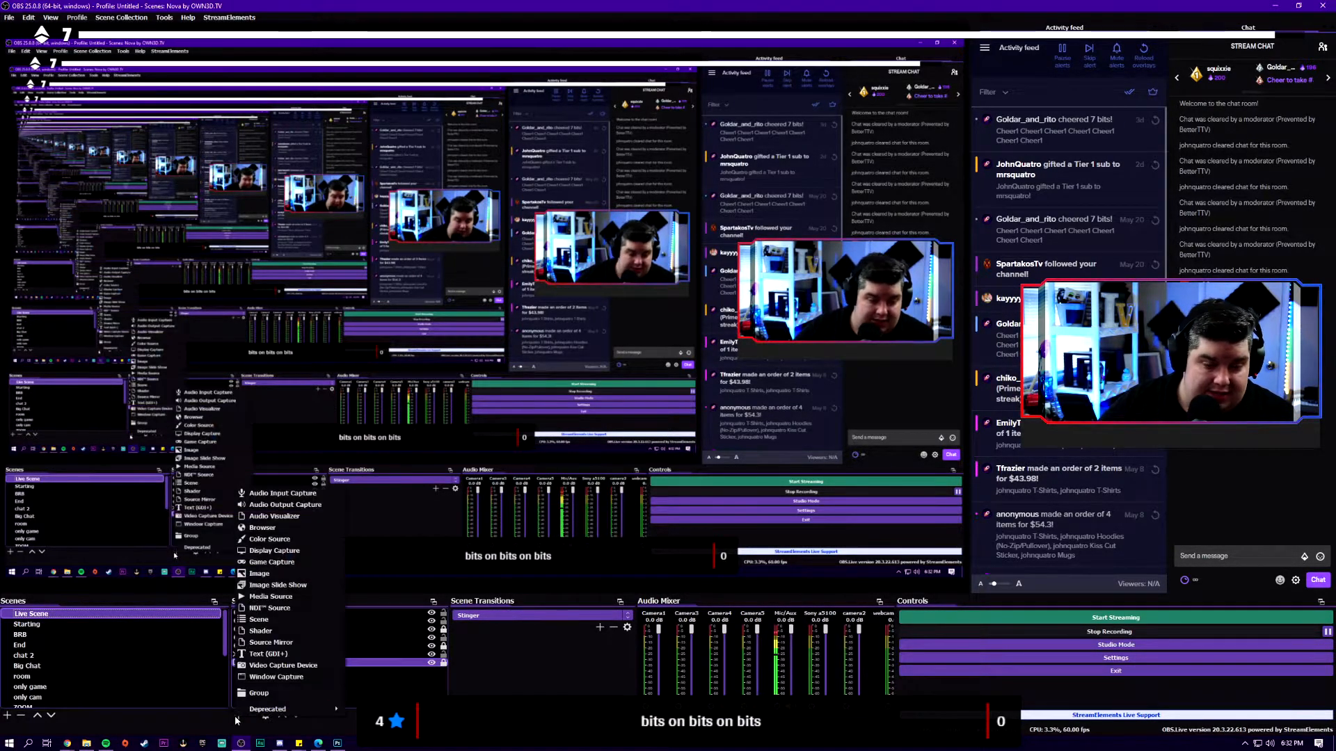
click(271, 551)
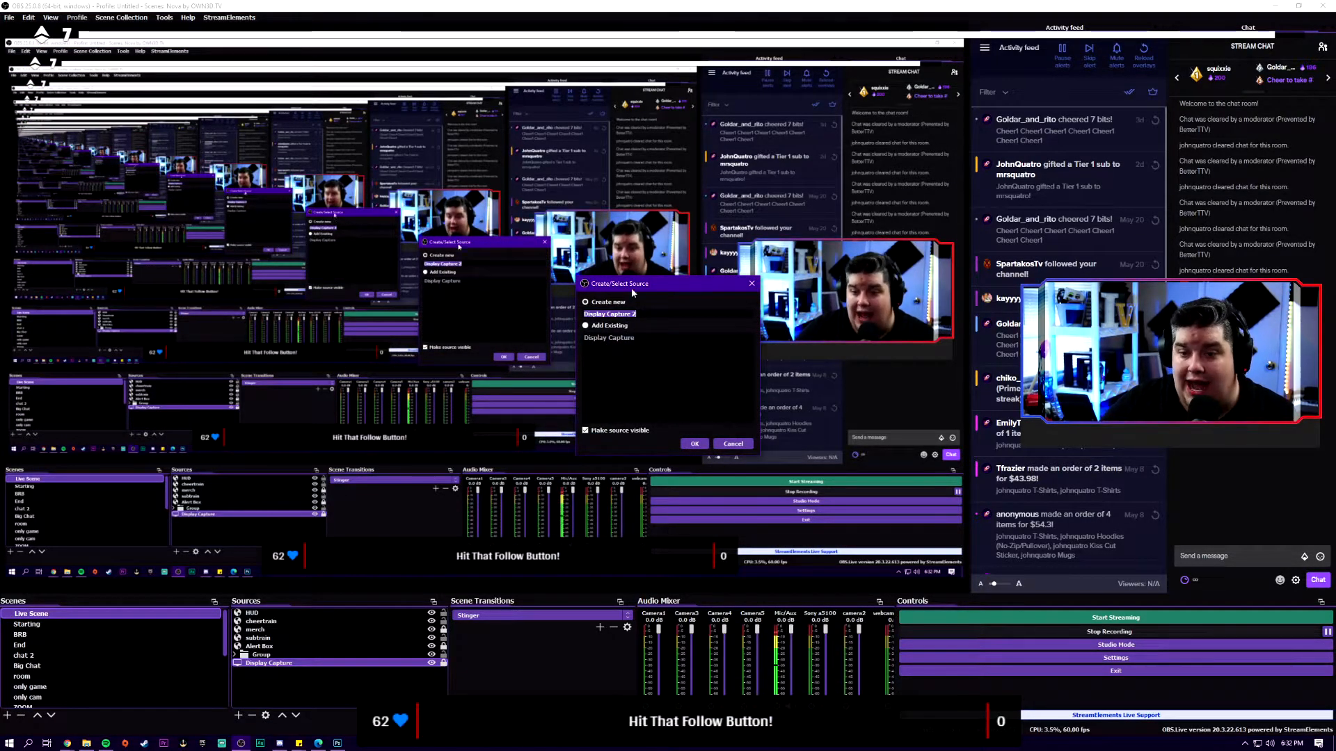
click(695, 444)
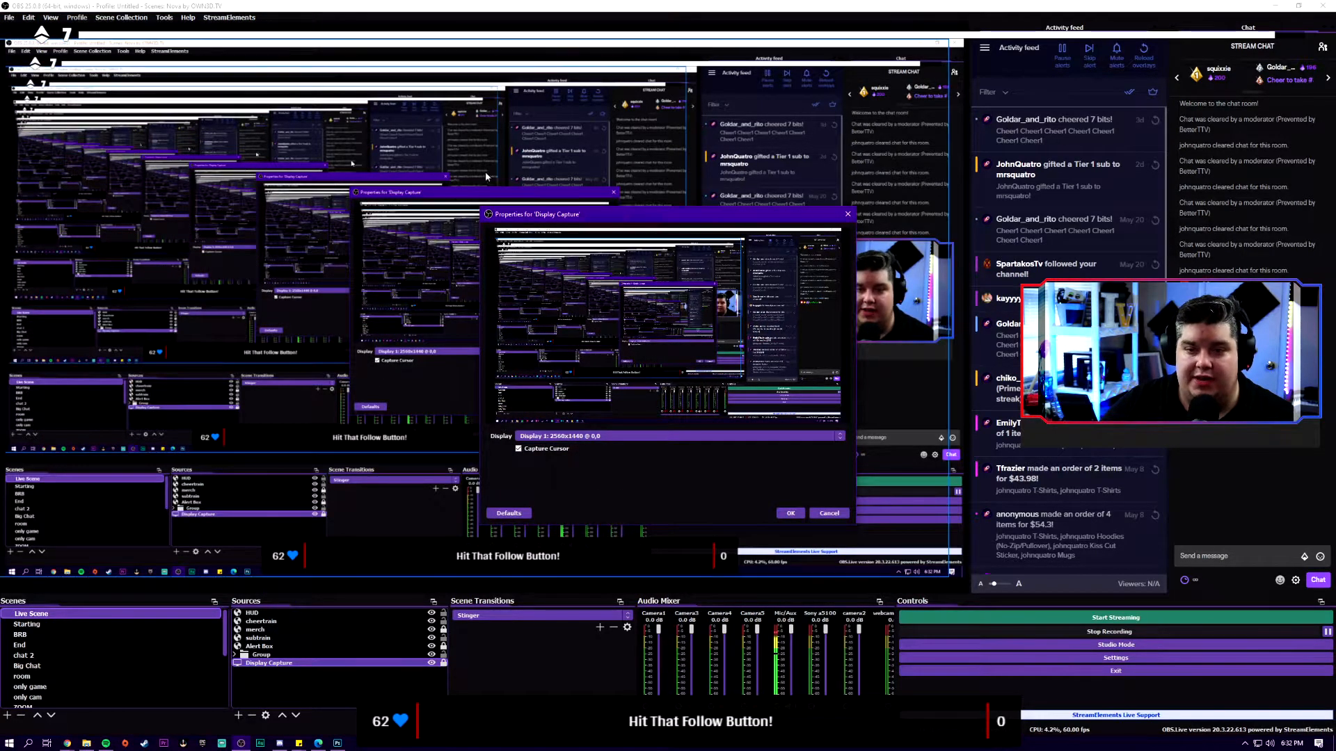
Reposition the Display Capture properties dialog and select Display 1: 2560x1440 @ 0,0 as the captured display.
drag(549, 219, 475, 188)
drag(475, 188, 502, 149)
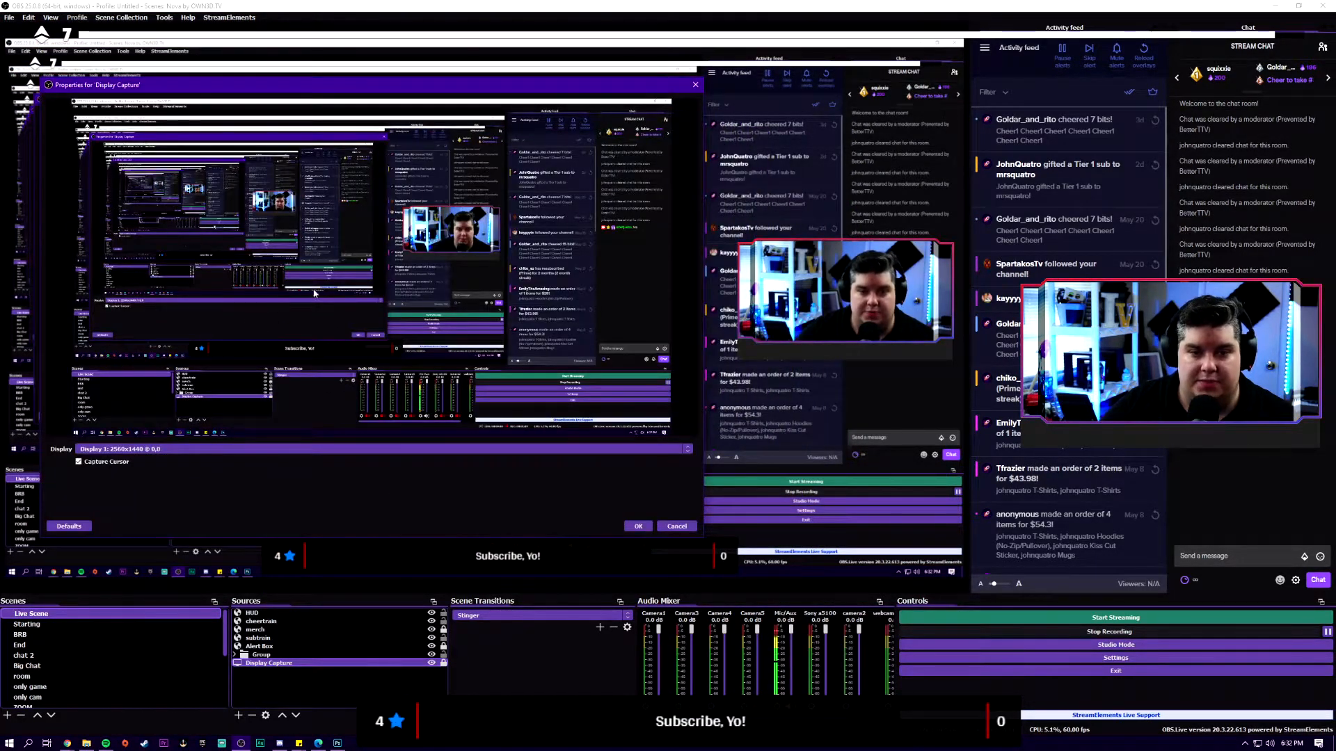
click(149, 450)
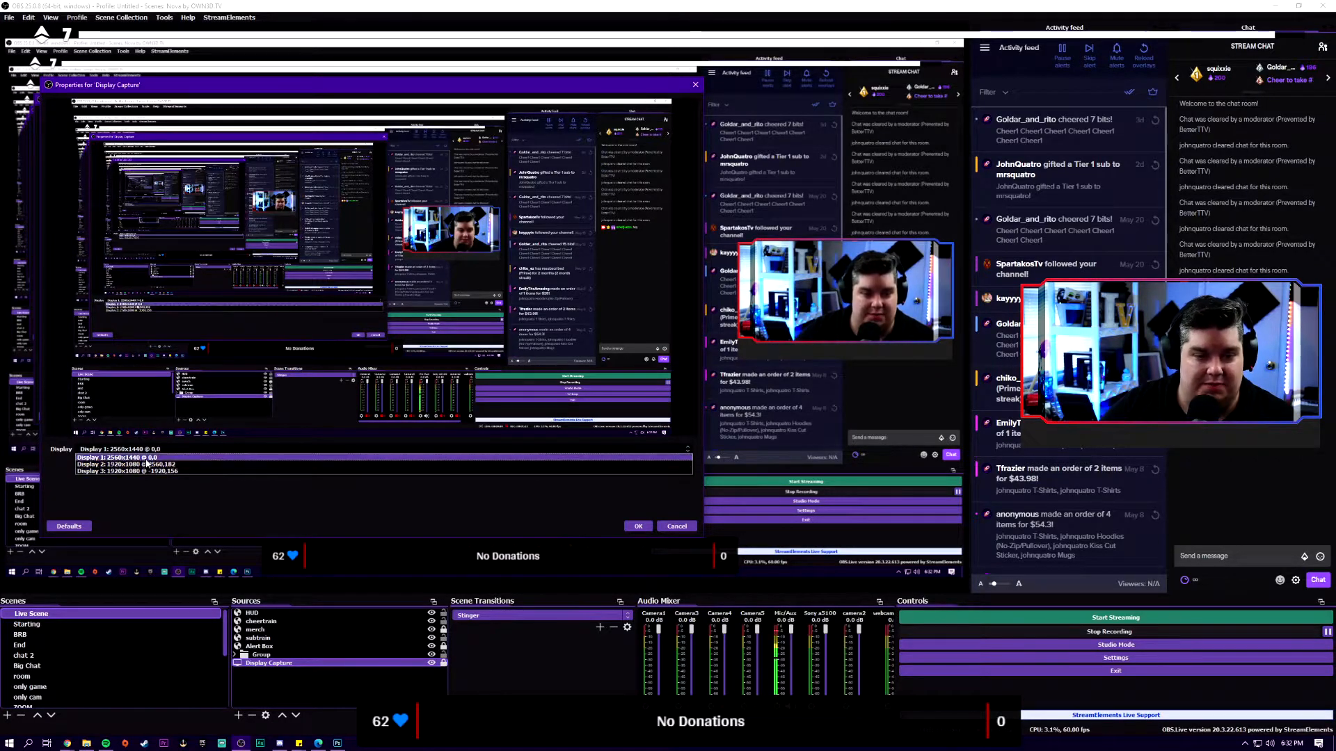
click(141, 457)
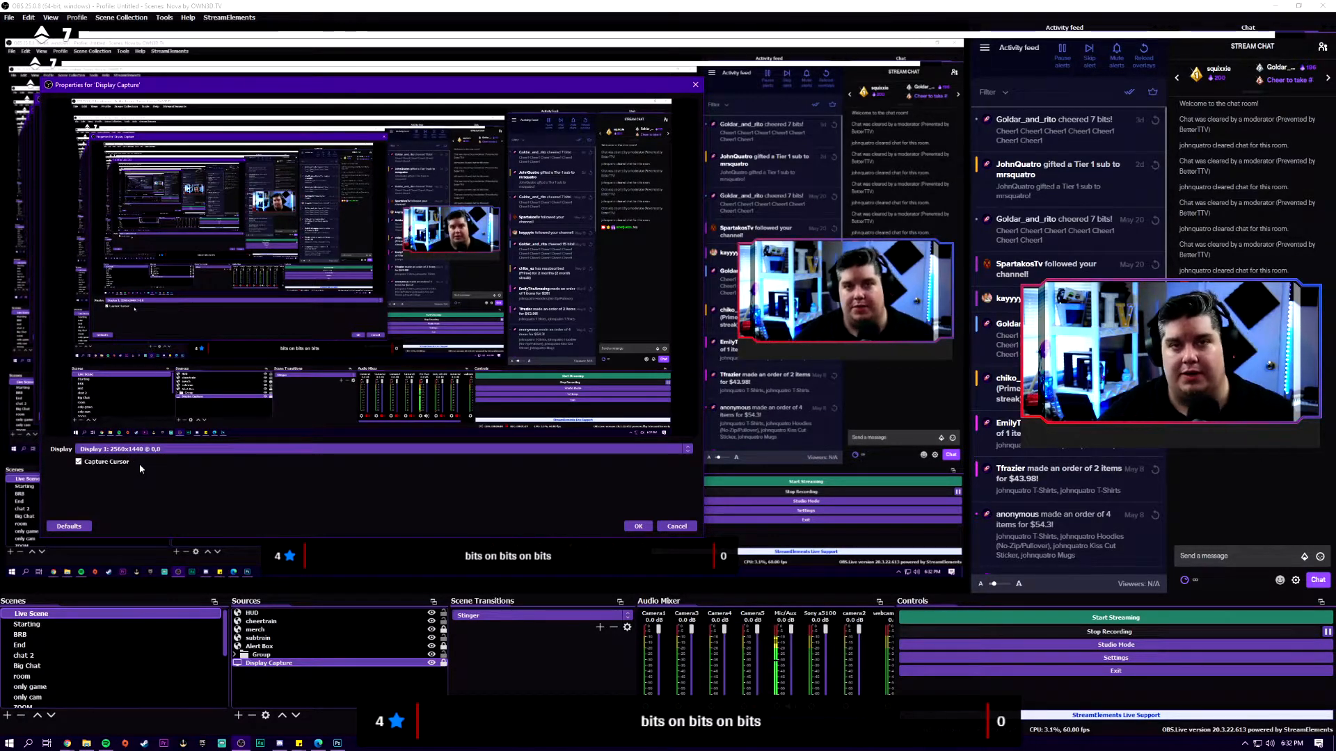
Switch the Display Capture to the 1920x1080 Display 2 and minimize the streaming folder window on that monitor.
click(146, 449)
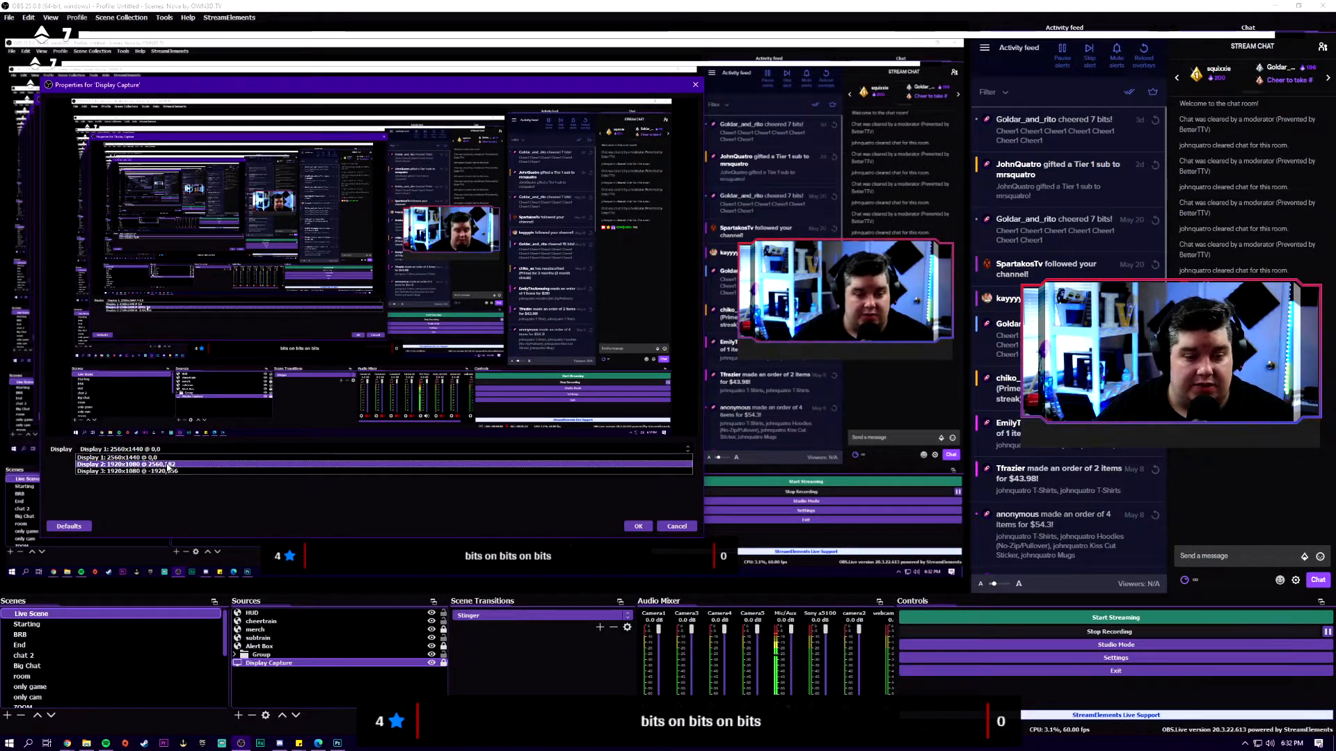
click(168, 465)
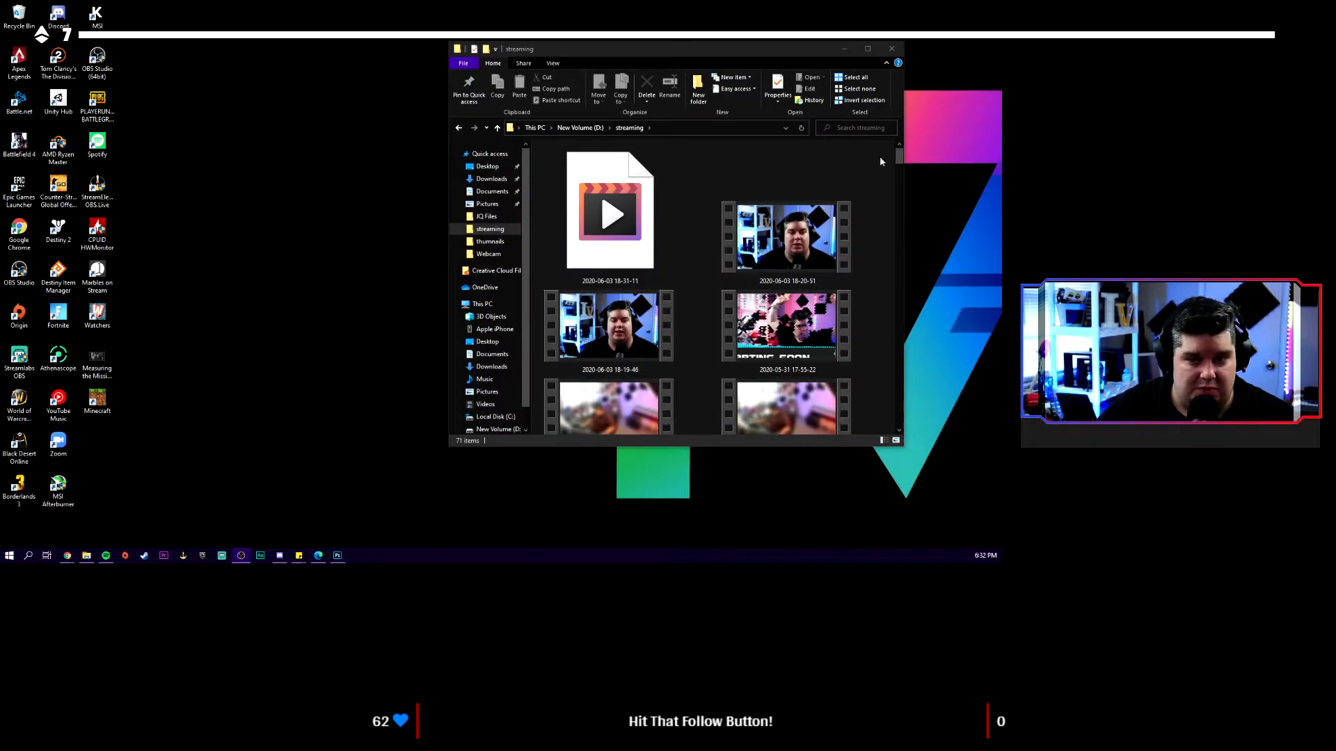
click(844, 49)
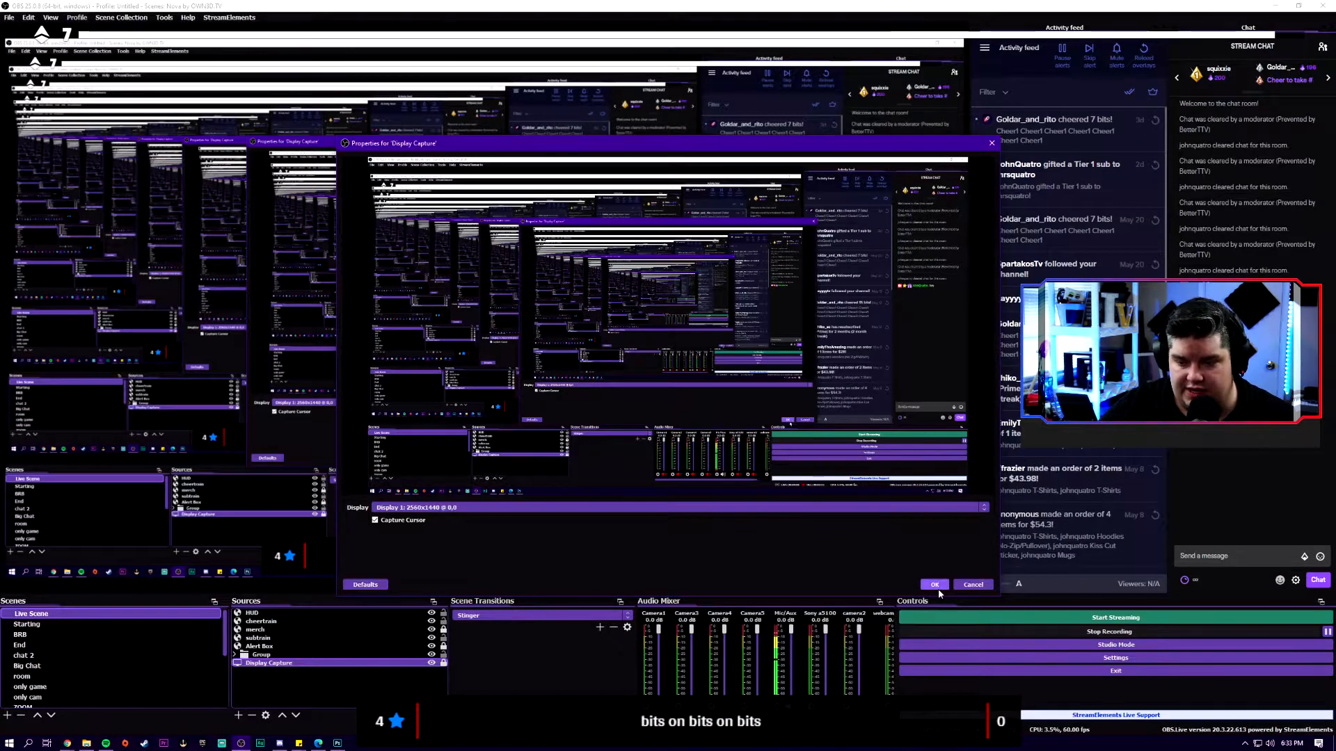
Confirm the Display Capture properties with Display 1: 2560x1440 @ 0,0 and inspect the sources inside the Live Scene's Group.
click(936, 586)
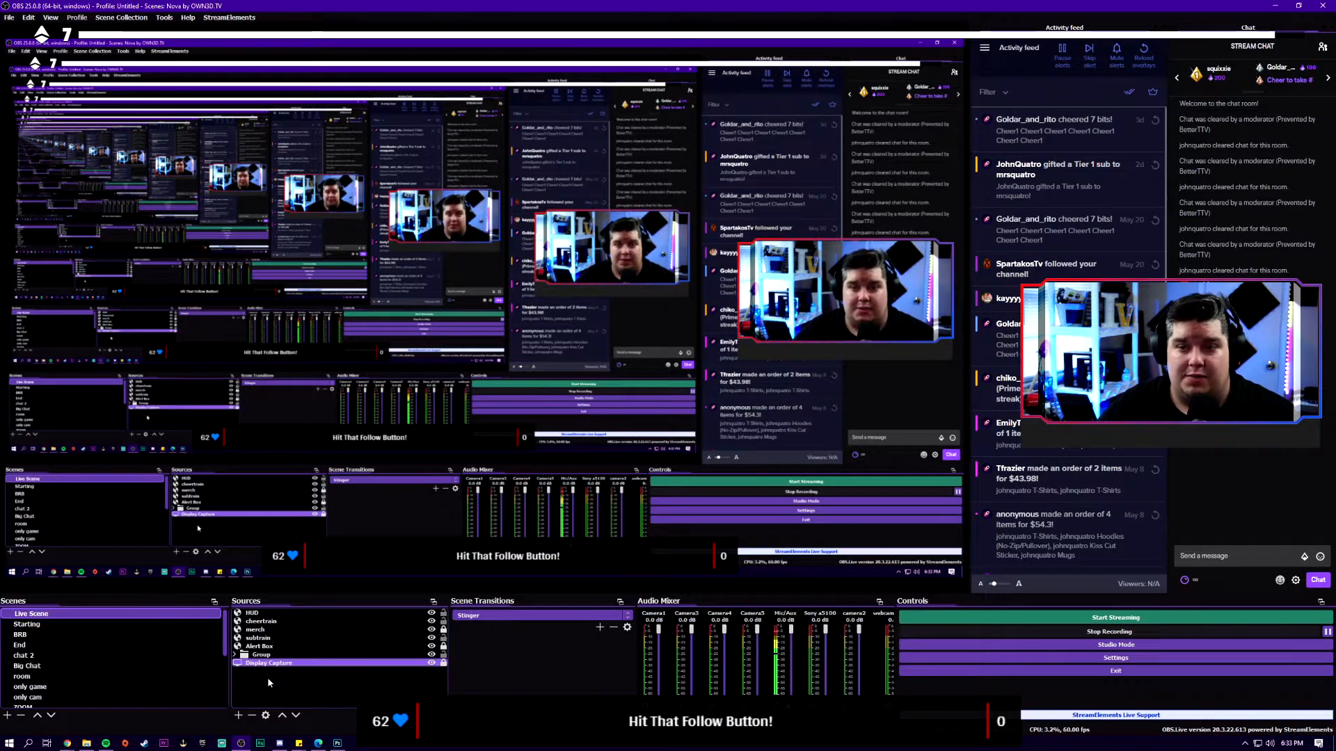
ctrl+click(243, 656)
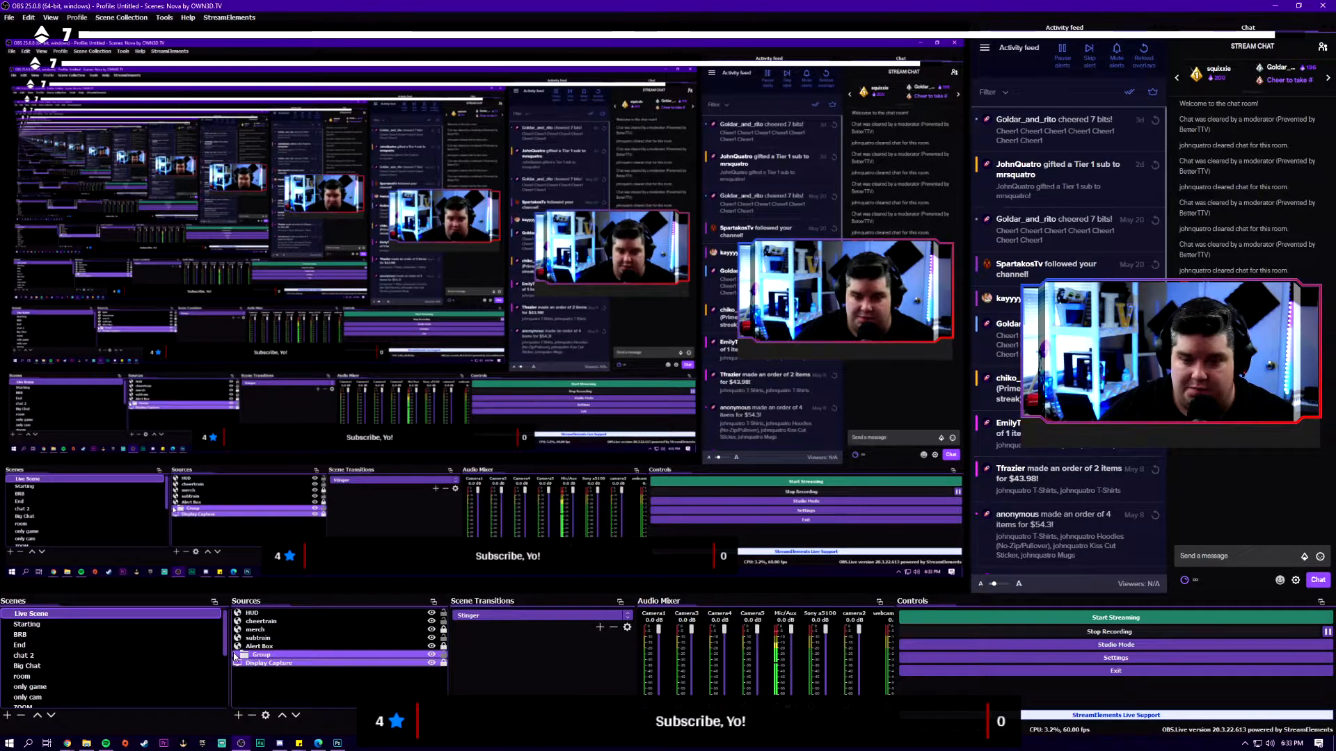
click(235, 656)
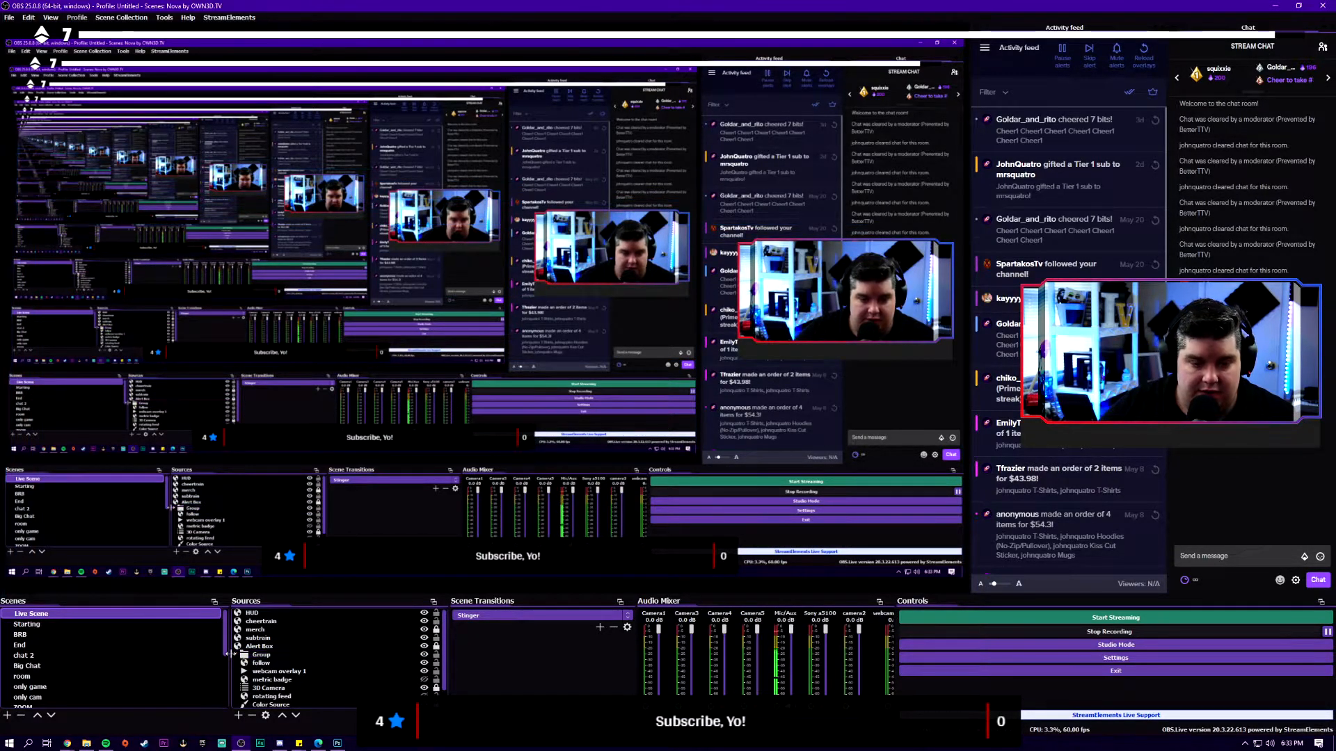
click(235, 656)
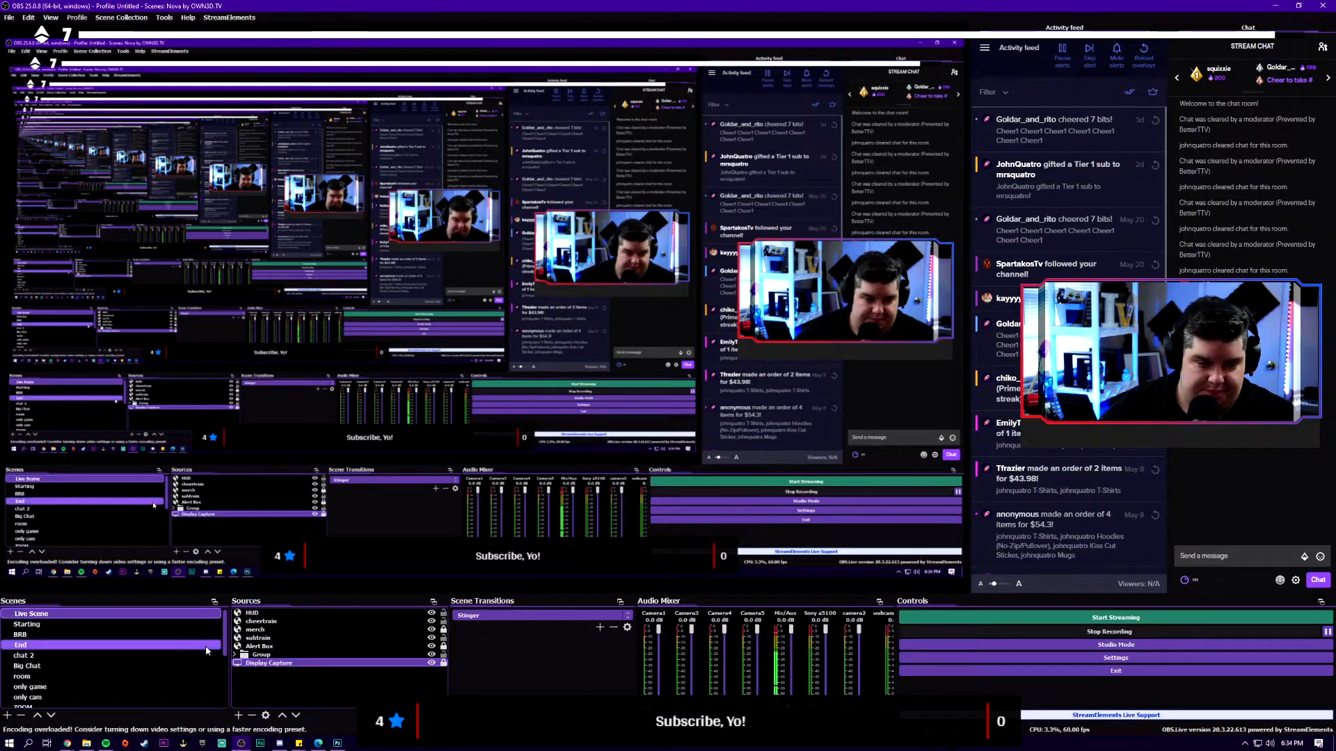
Open the Stream settings and view the available streaming services, keeping the current one.
click(1117, 658)
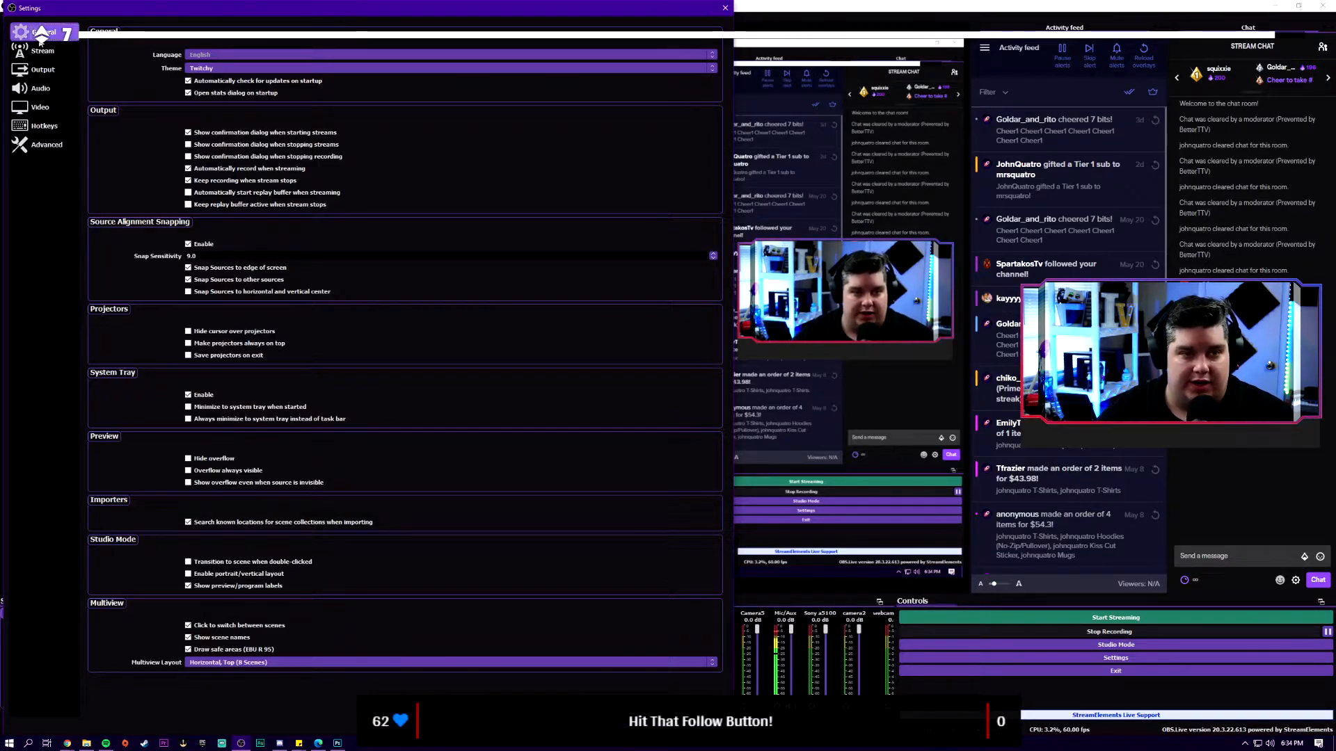
click(45, 54)
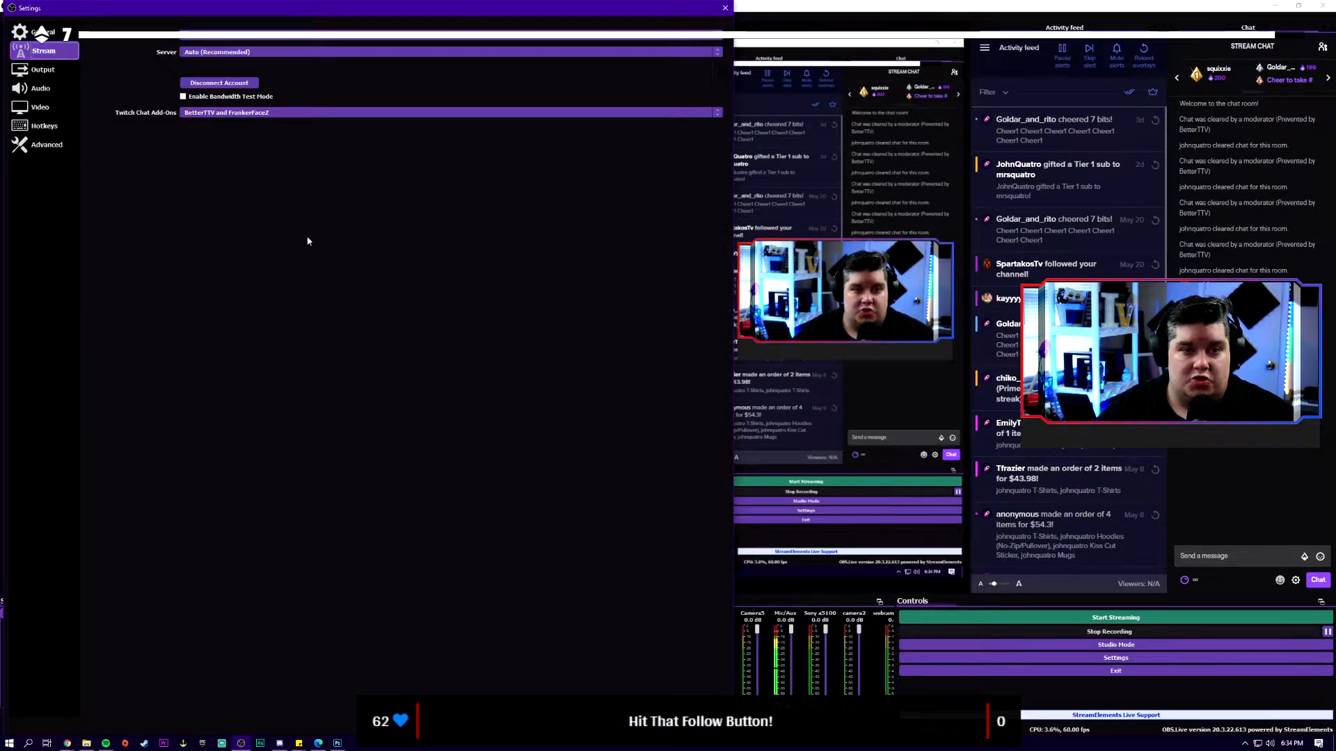
click(251, 52)
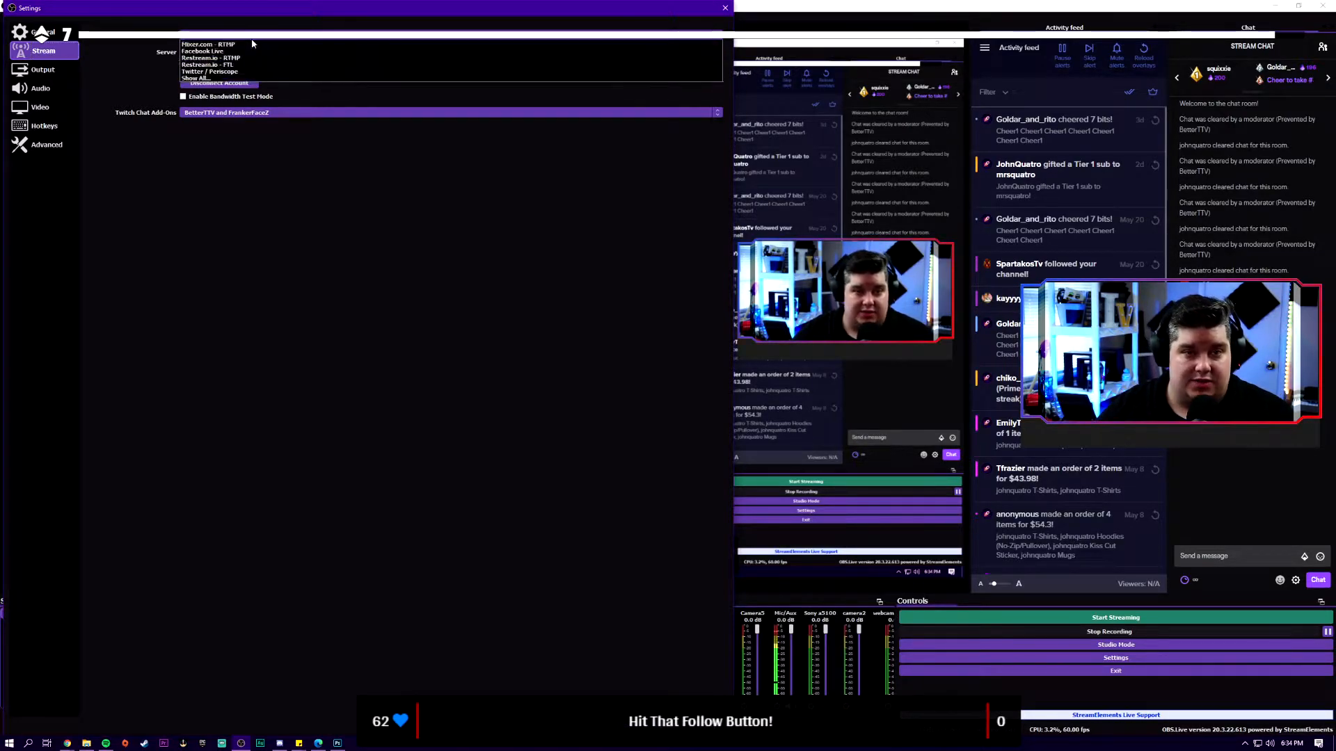
click(237, 54)
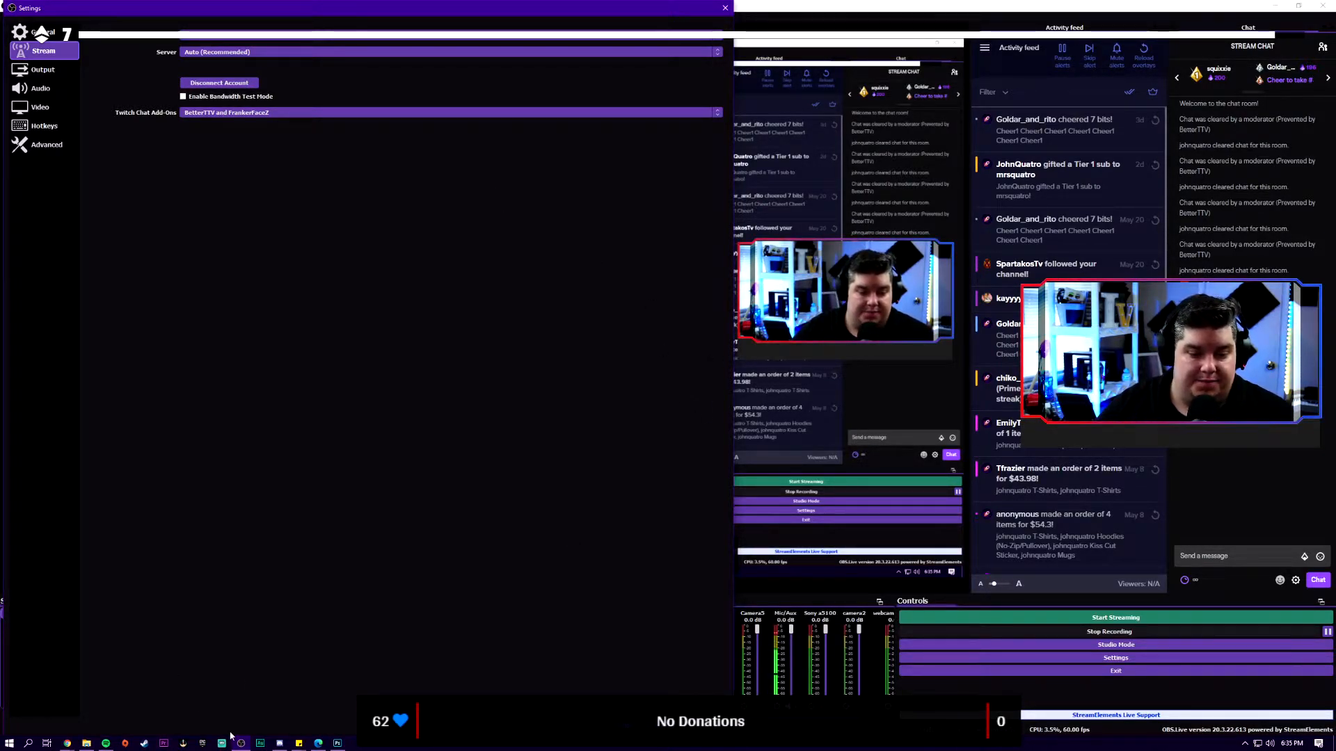
Switch to the browser and go through the Streamlabs, StreamElements and OBS pages to the Twitch Stream Manager.
click(67, 743)
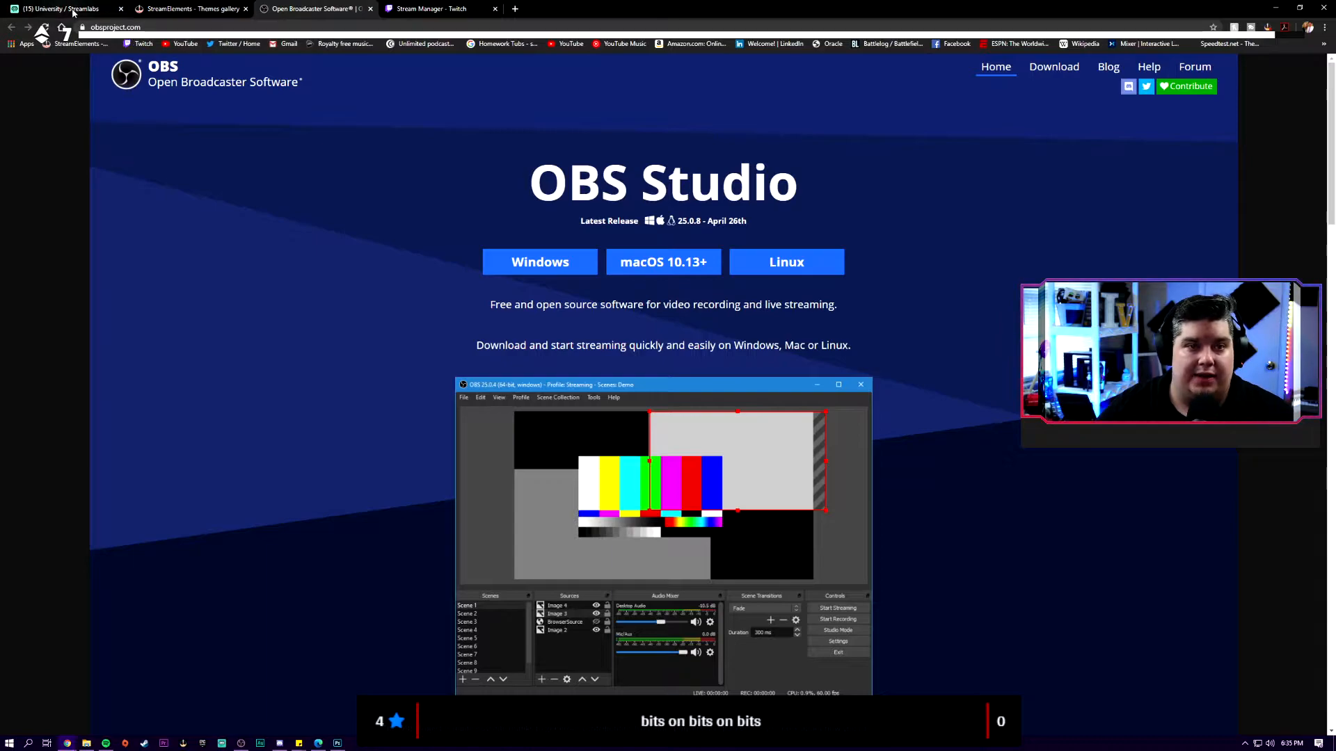
drag(671, 8, 209, 2)
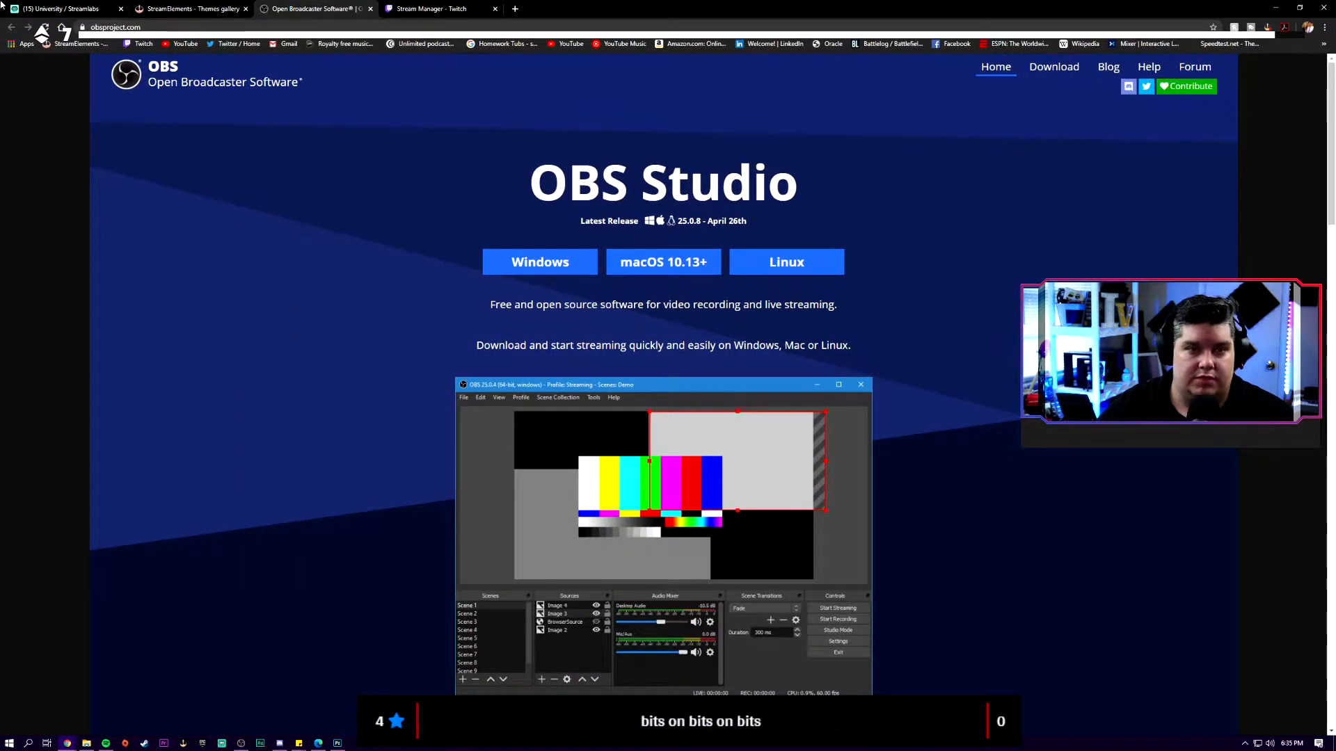
click(59, 10)
click(214, 10)
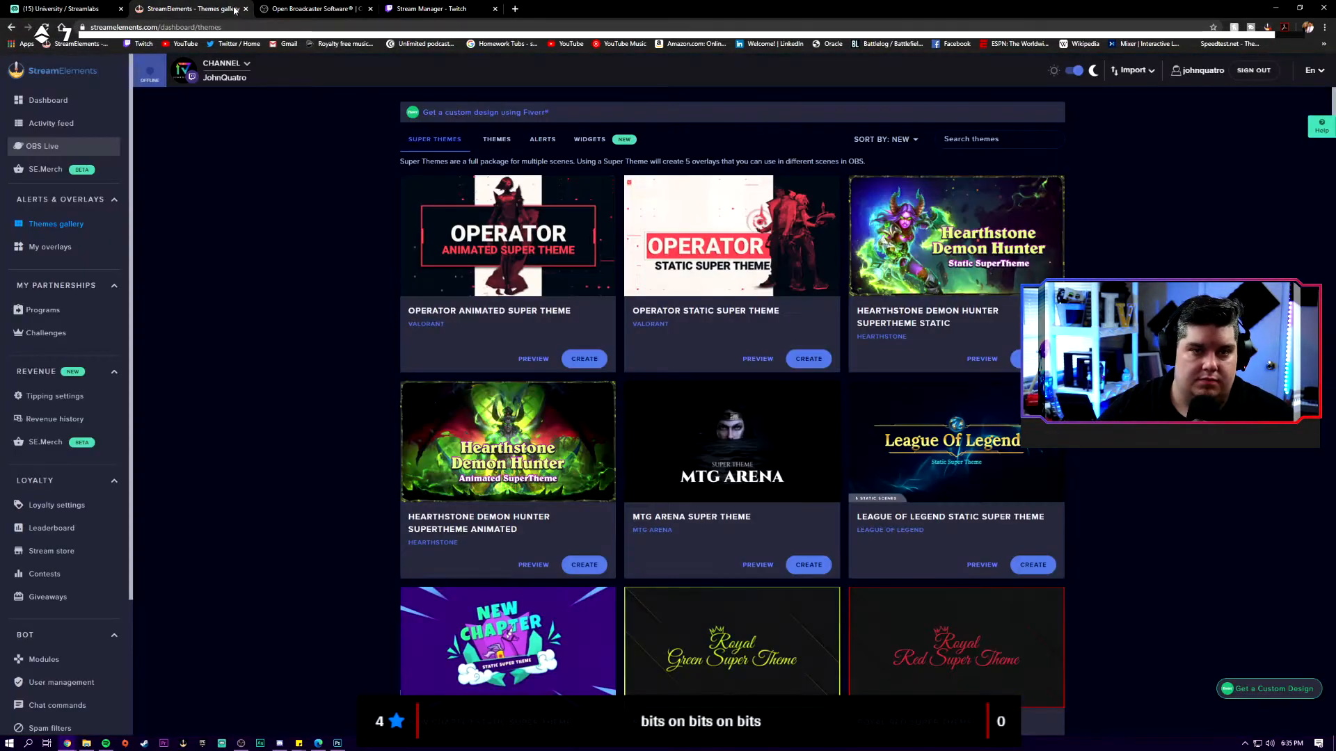
click(317, 8)
click(432, 9)
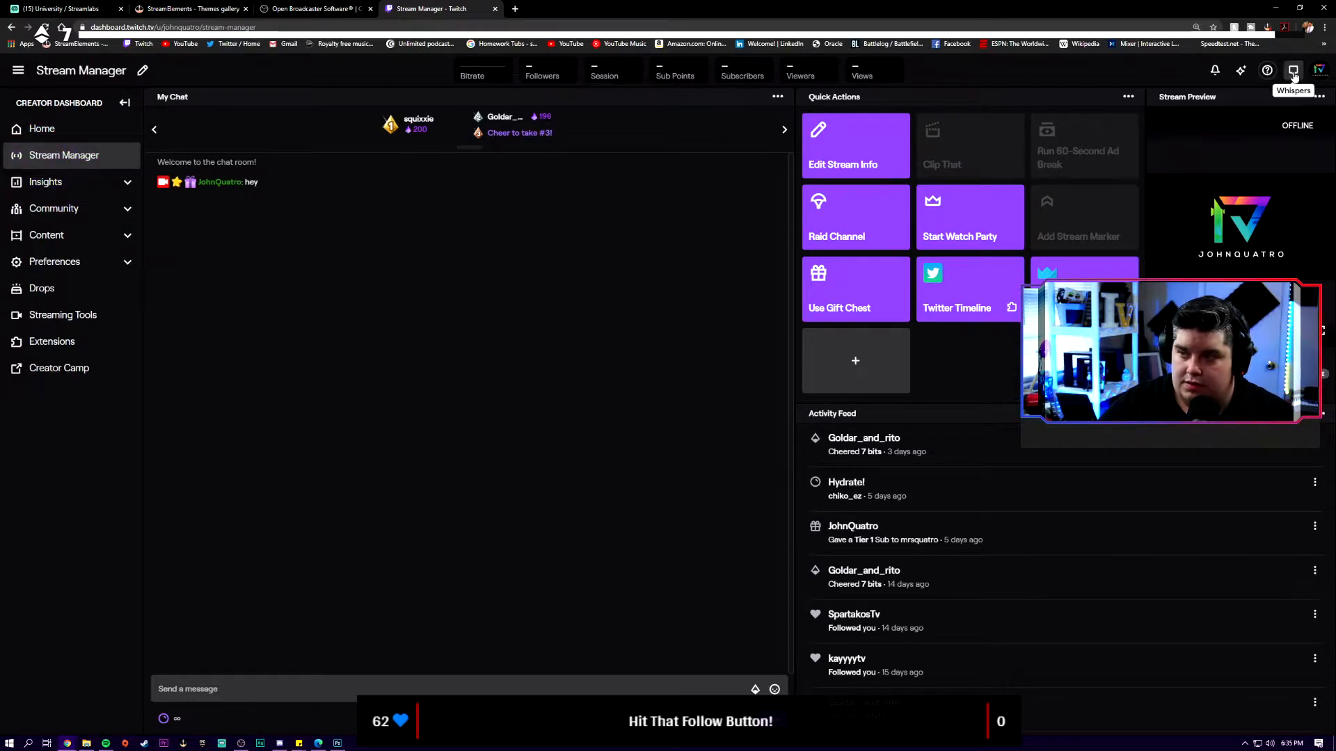
Open the Twitch account settings and go to Channel and Videos to find the primary stream key.
click(1318, 70)
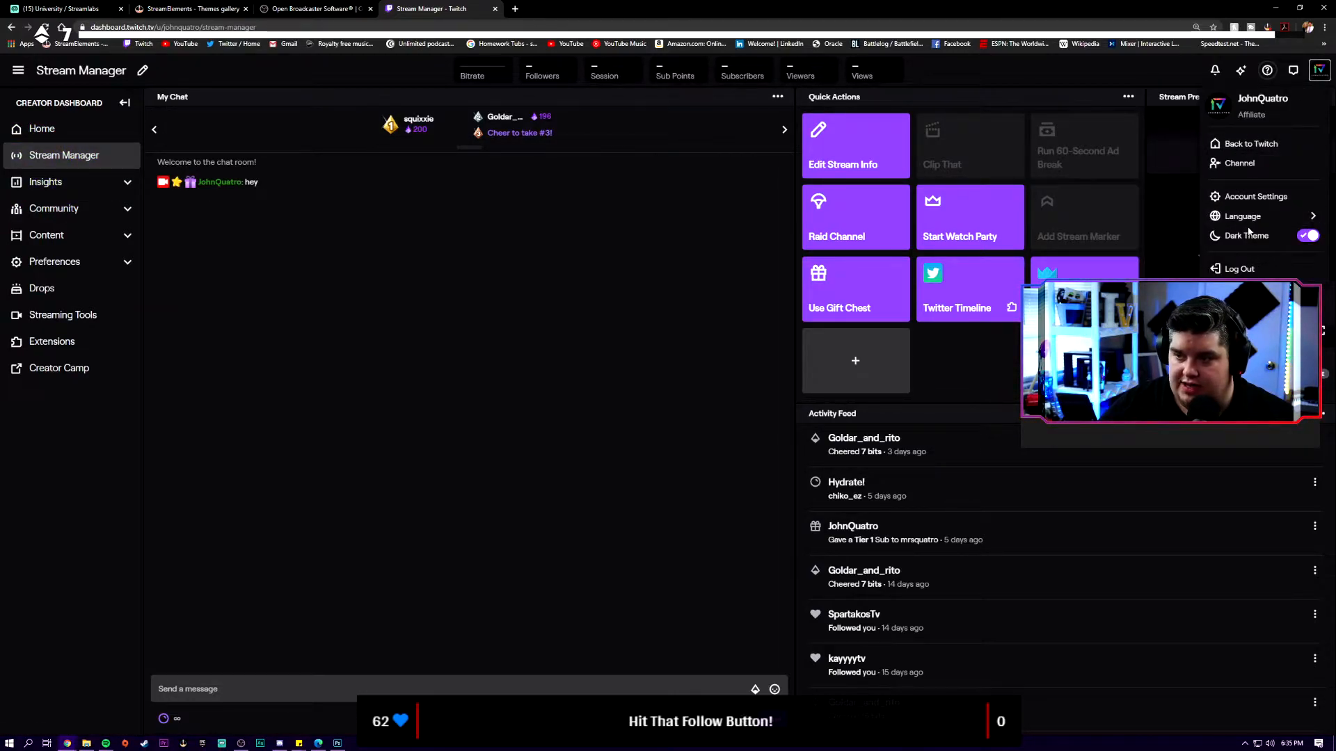
click(1249, 198)
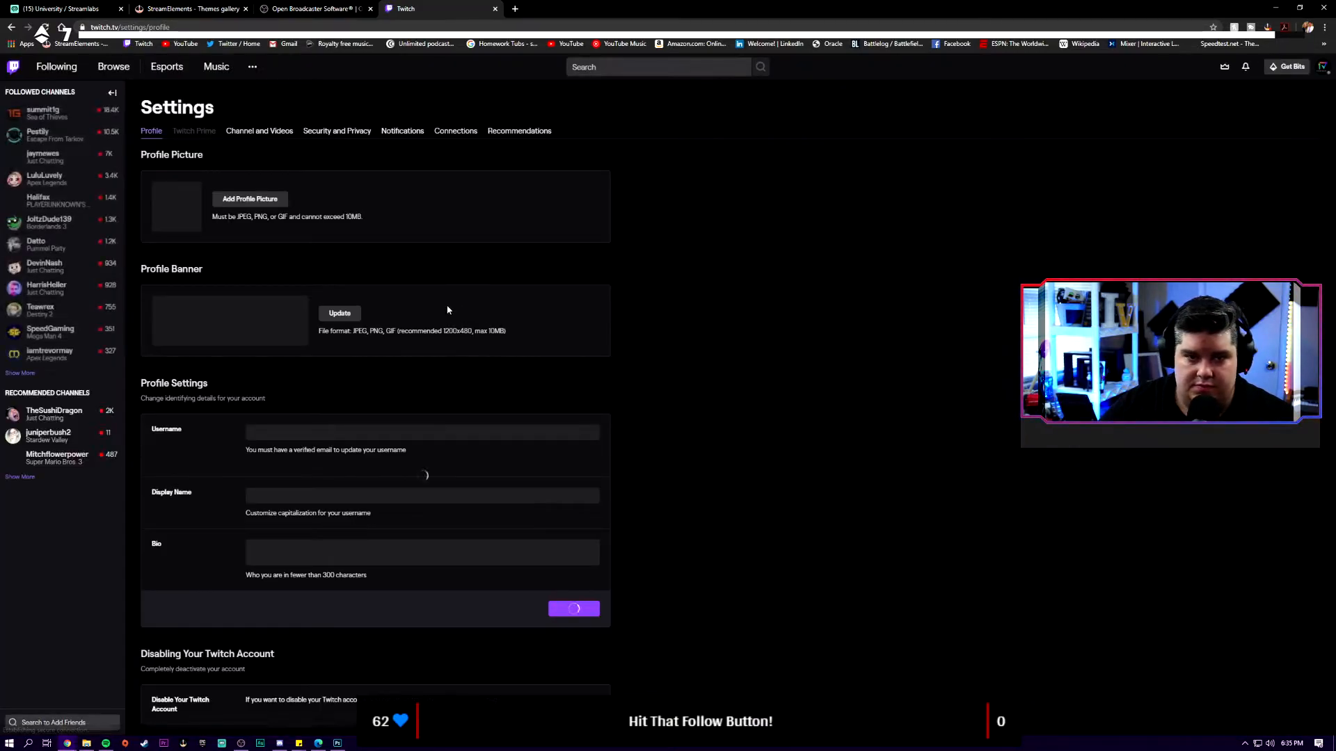
click(250, 138)
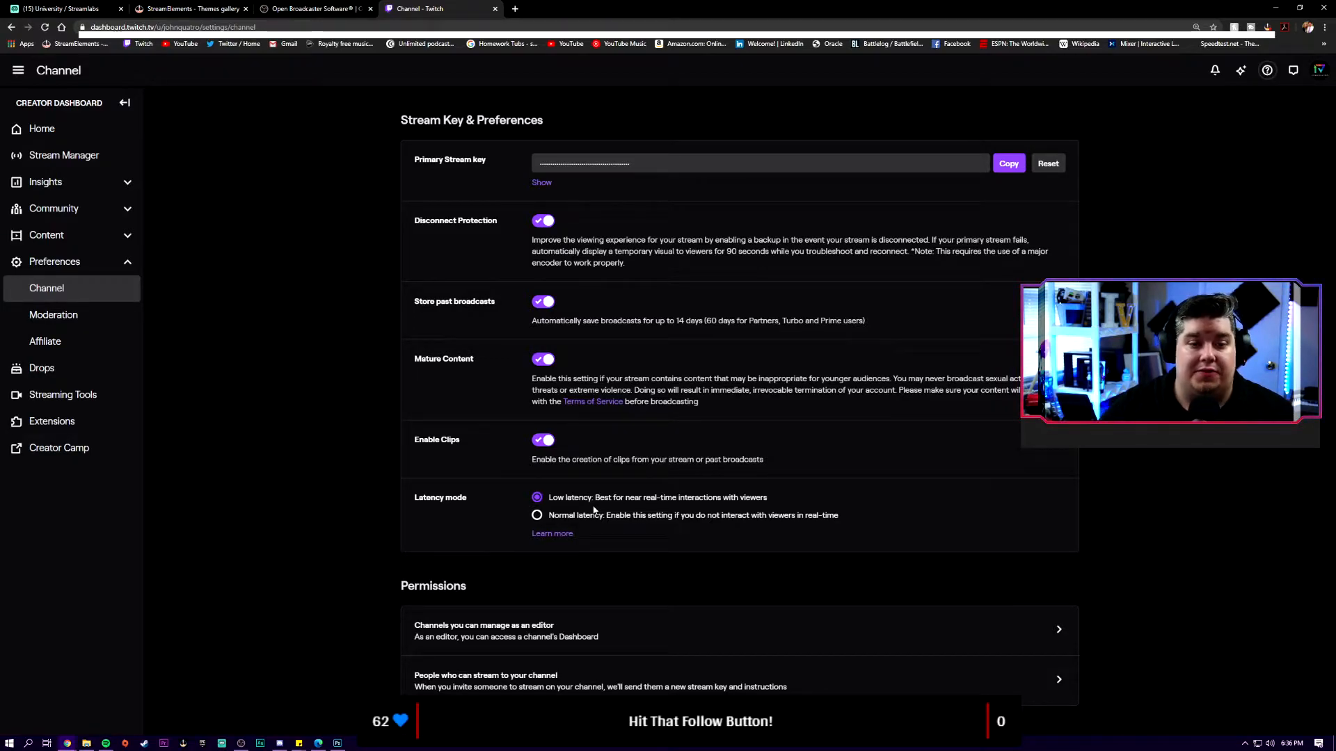
Return to OBS Studio and review the Streaming, Recording and Audio sections of the Output settings.
click(1273, 8)
click(43, 69)
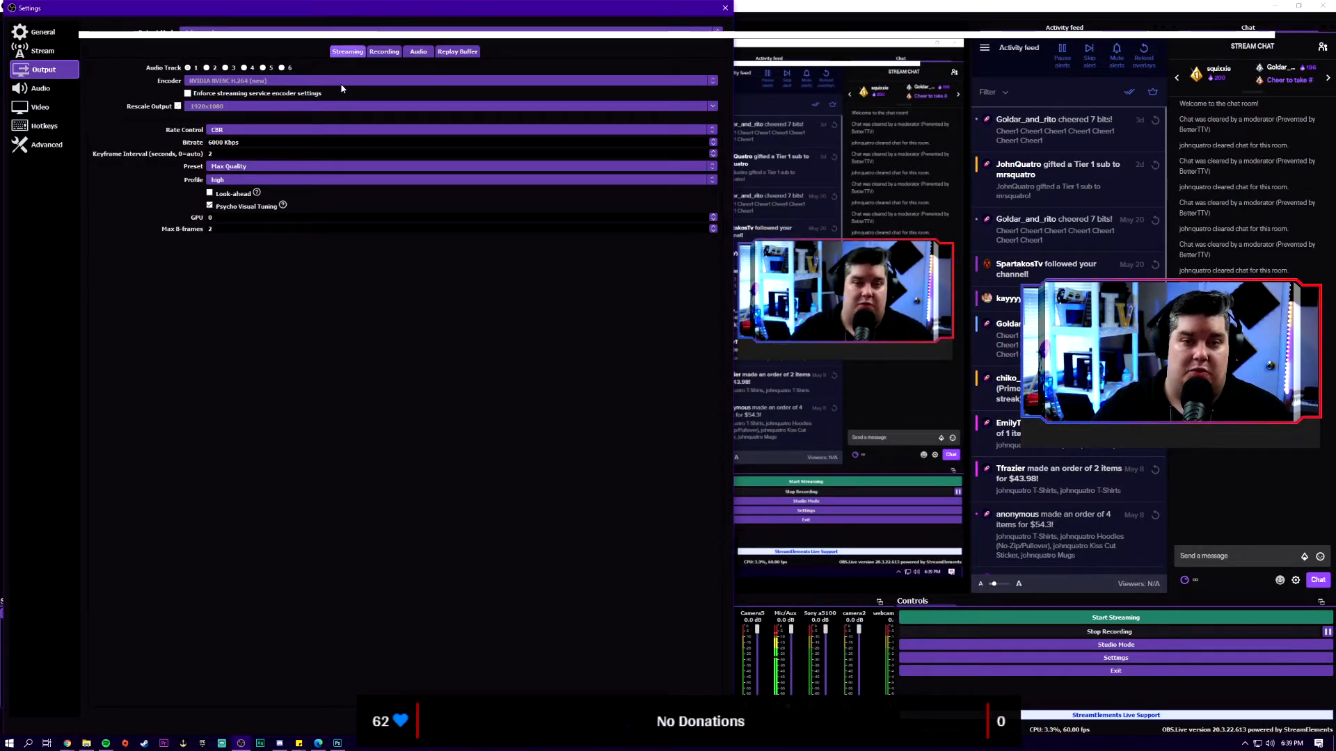
click(380, 53)
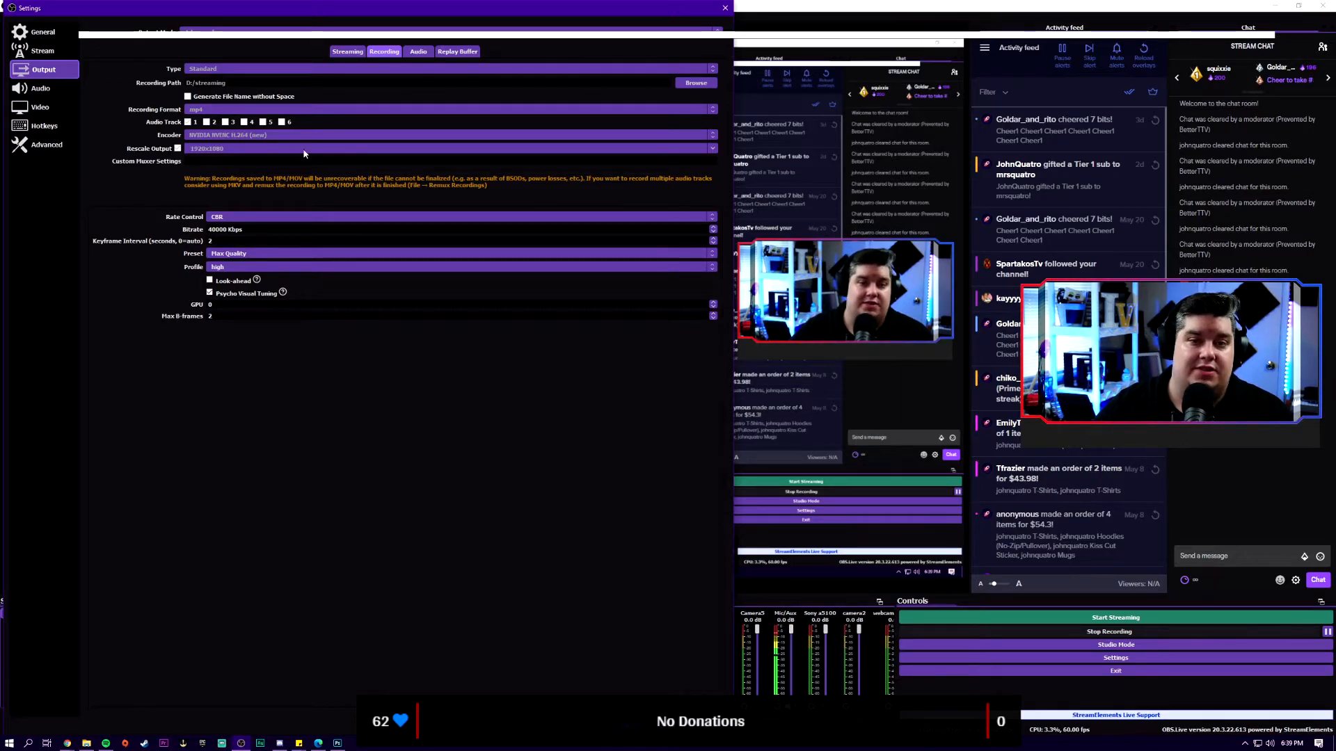
click(419, 52)
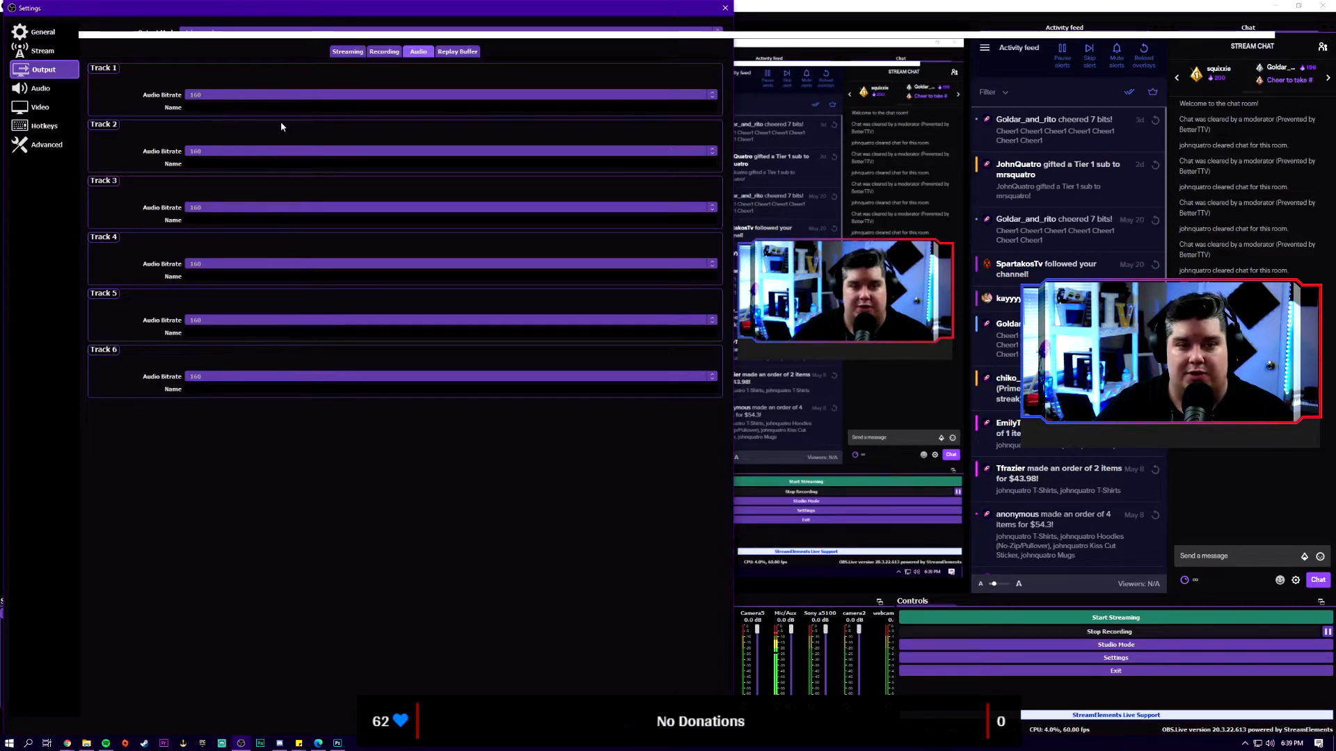
Review the Audio settings and view the device choices for Desktop Audio without changing the selection.
click(40, 88)
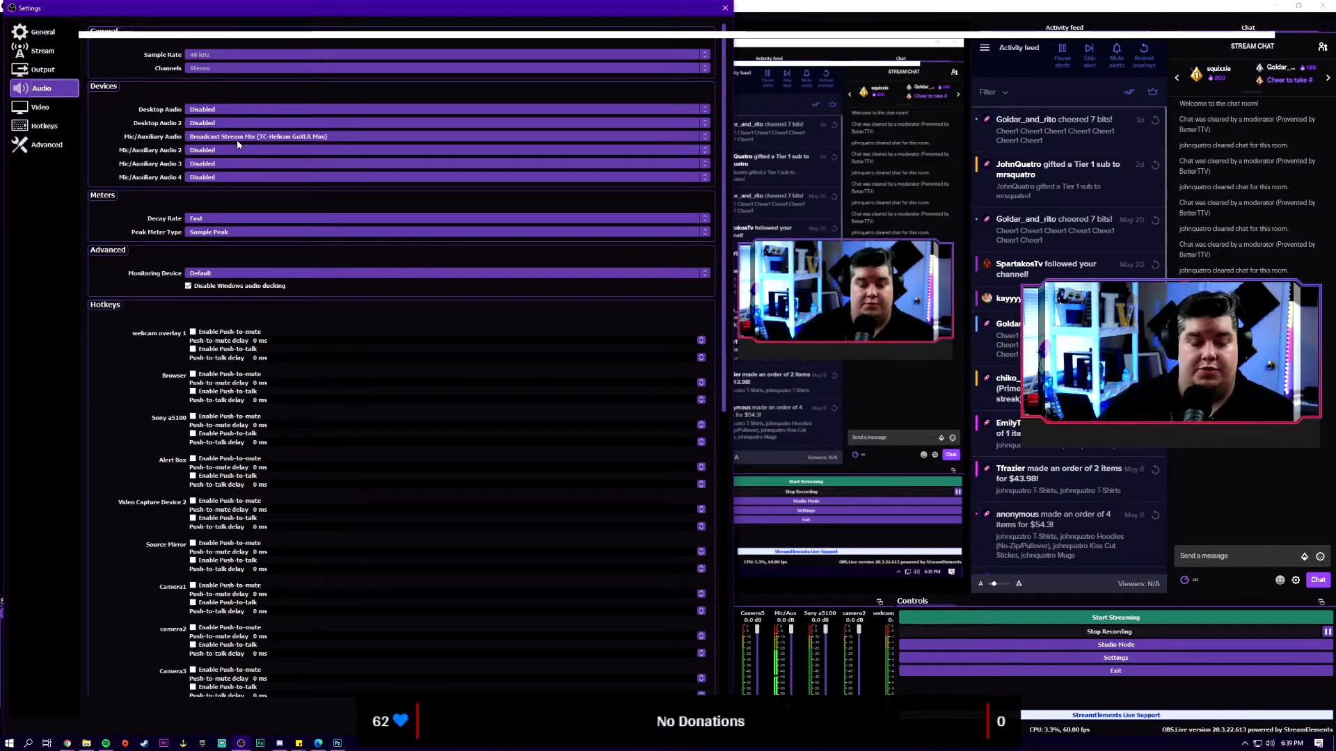
click(233, 109)
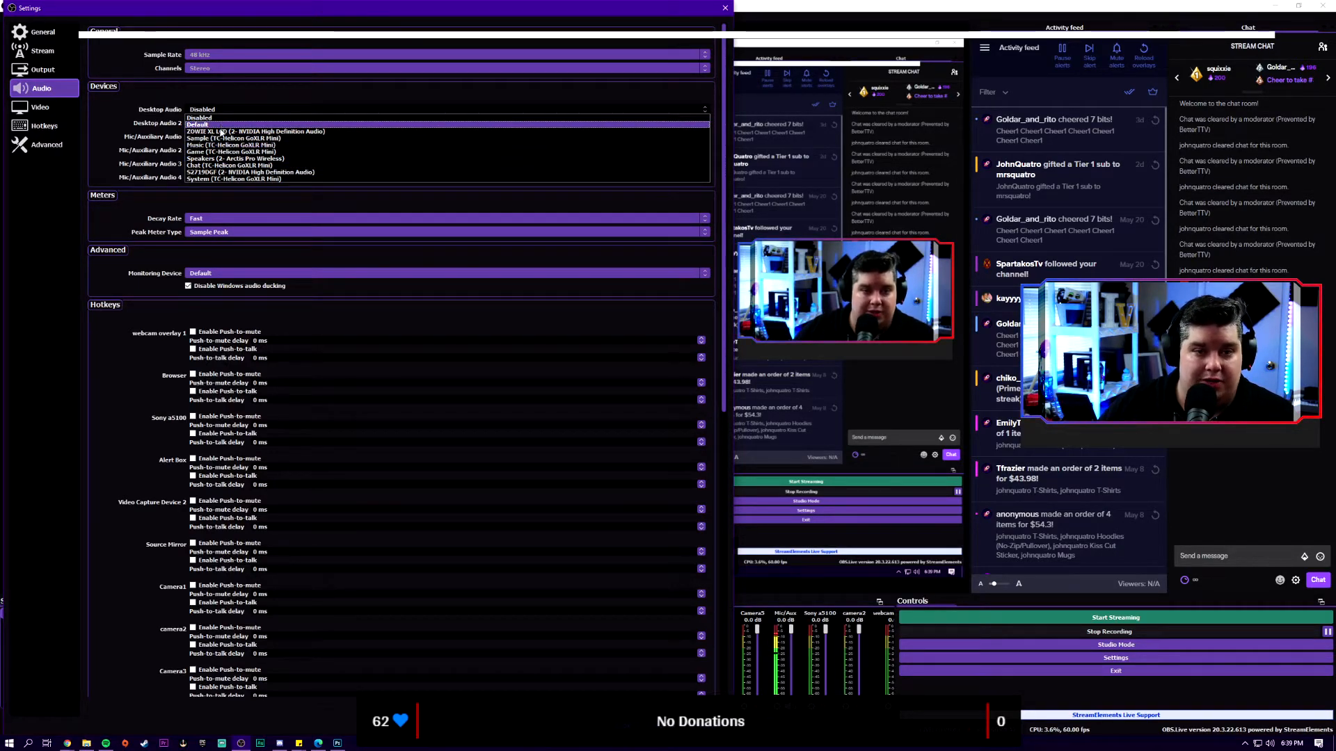
click(148, 90)
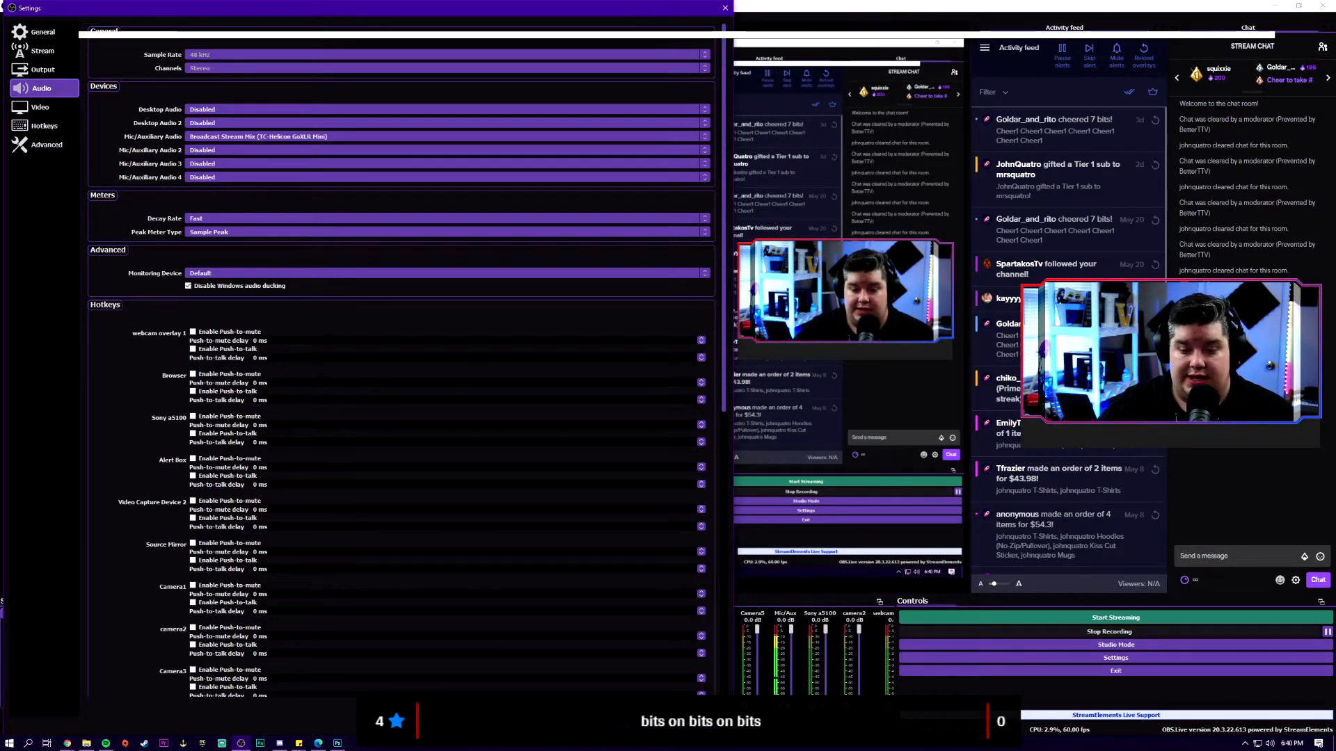
Review the Video settings and the Hotkeys list, and reposition the settings window at the upper edge of the display.
click(39, 108)
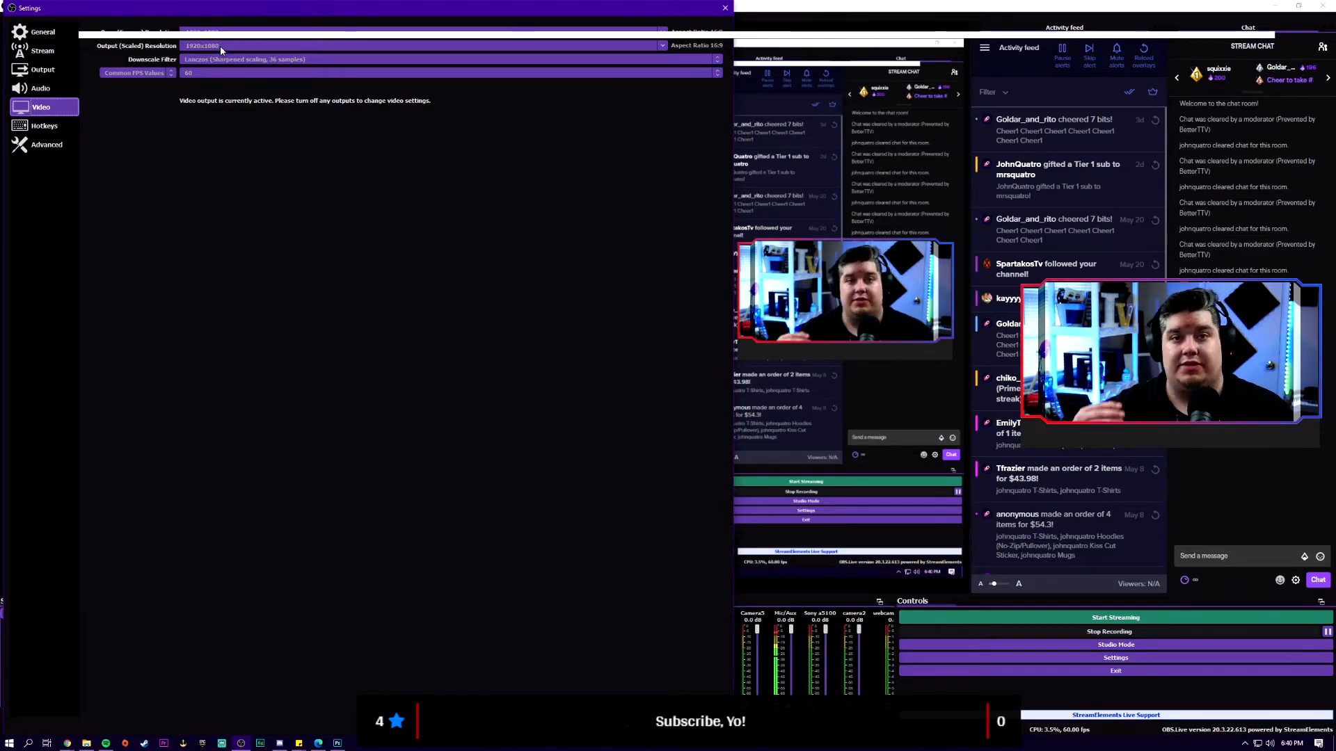
click(44, 125)
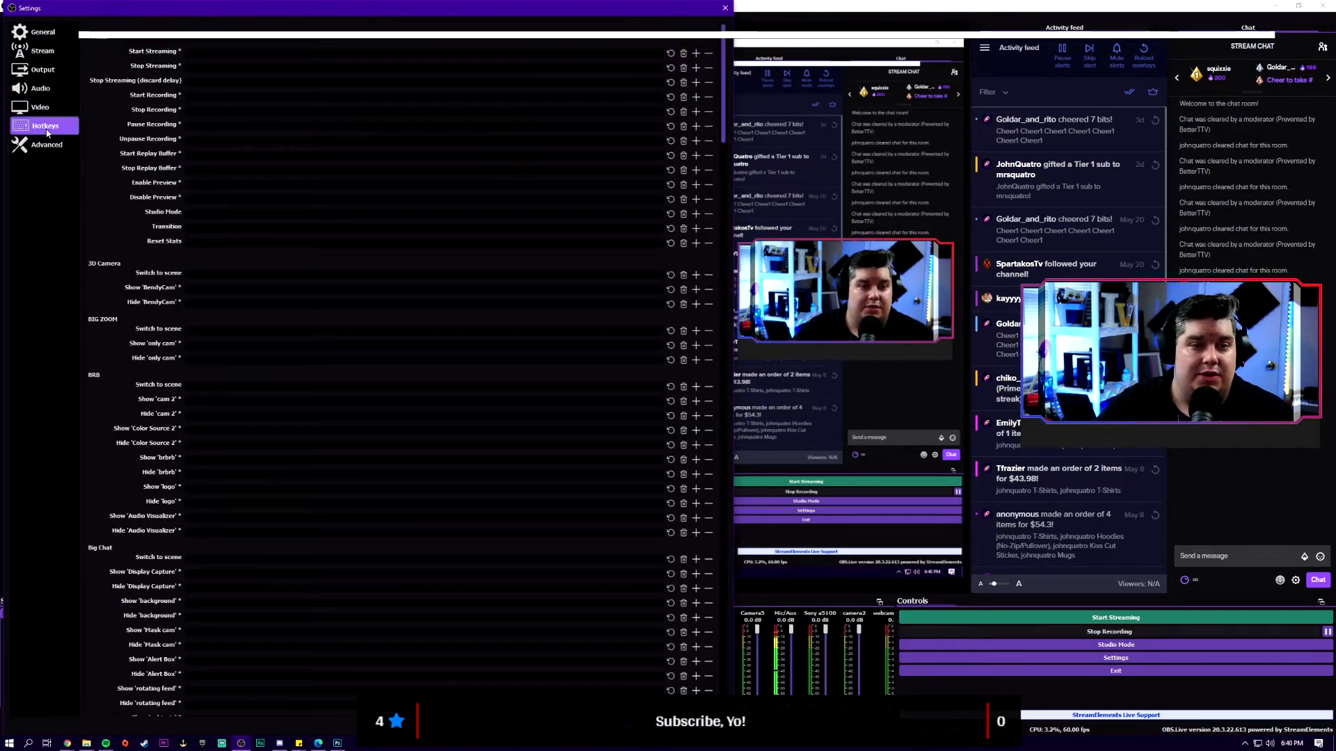
scroll(473, 263, down, 10)
scroll(473, 262, up, 15)
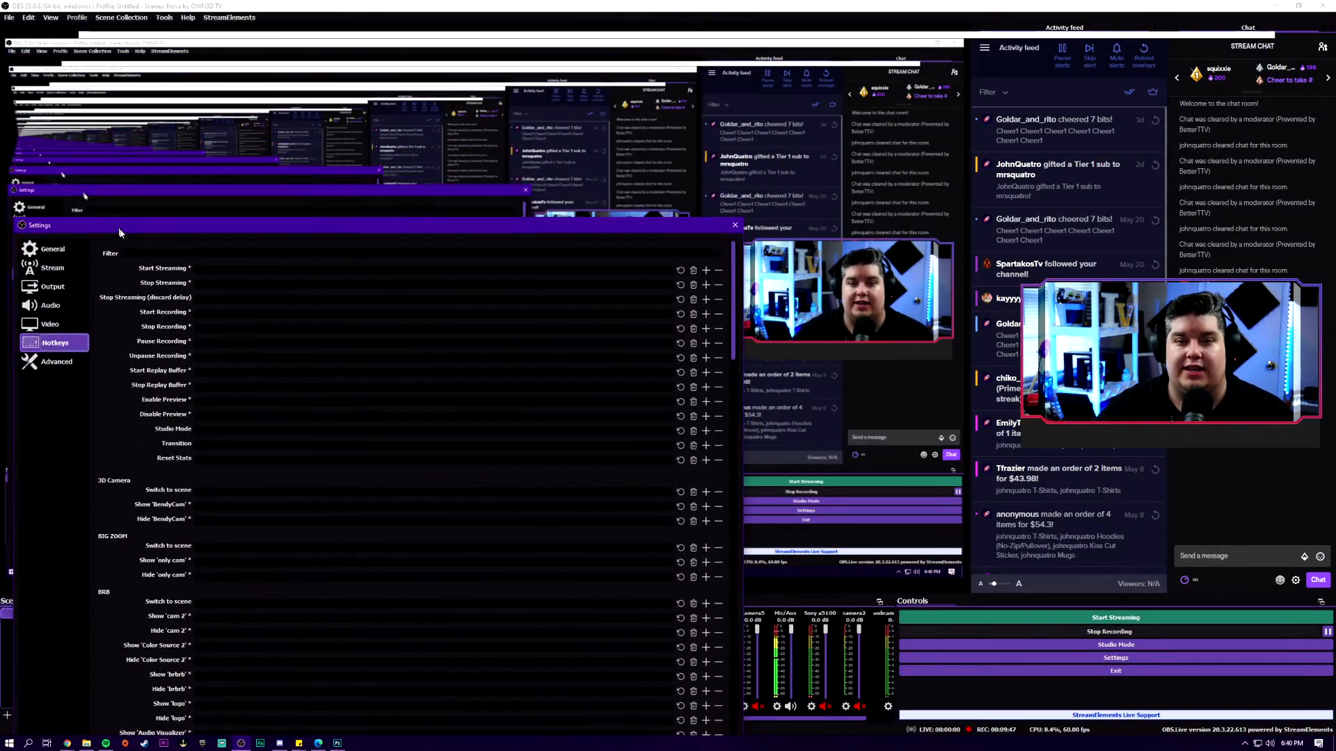
drag(105, 40, 104, 5)
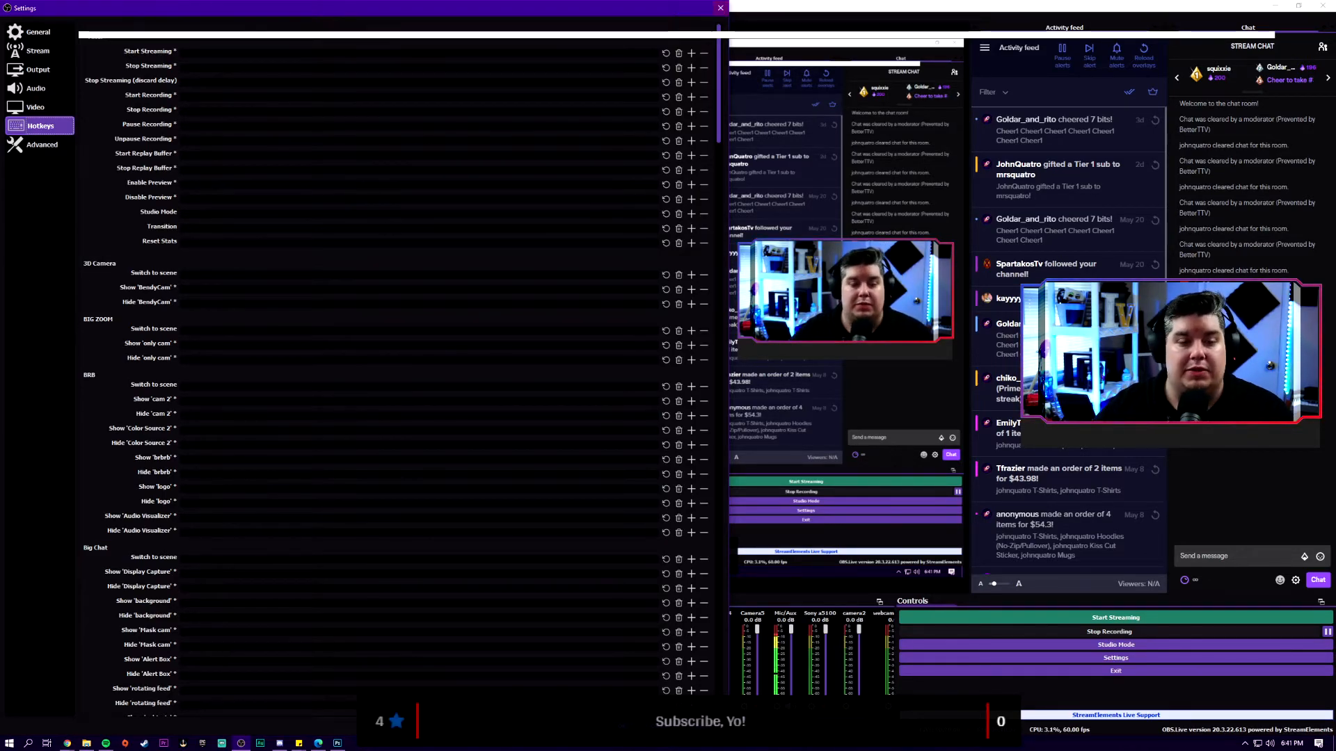
Review the Advanced and Stream settings, and revisit the Output settings for audio and streaming.
click(42, 144)
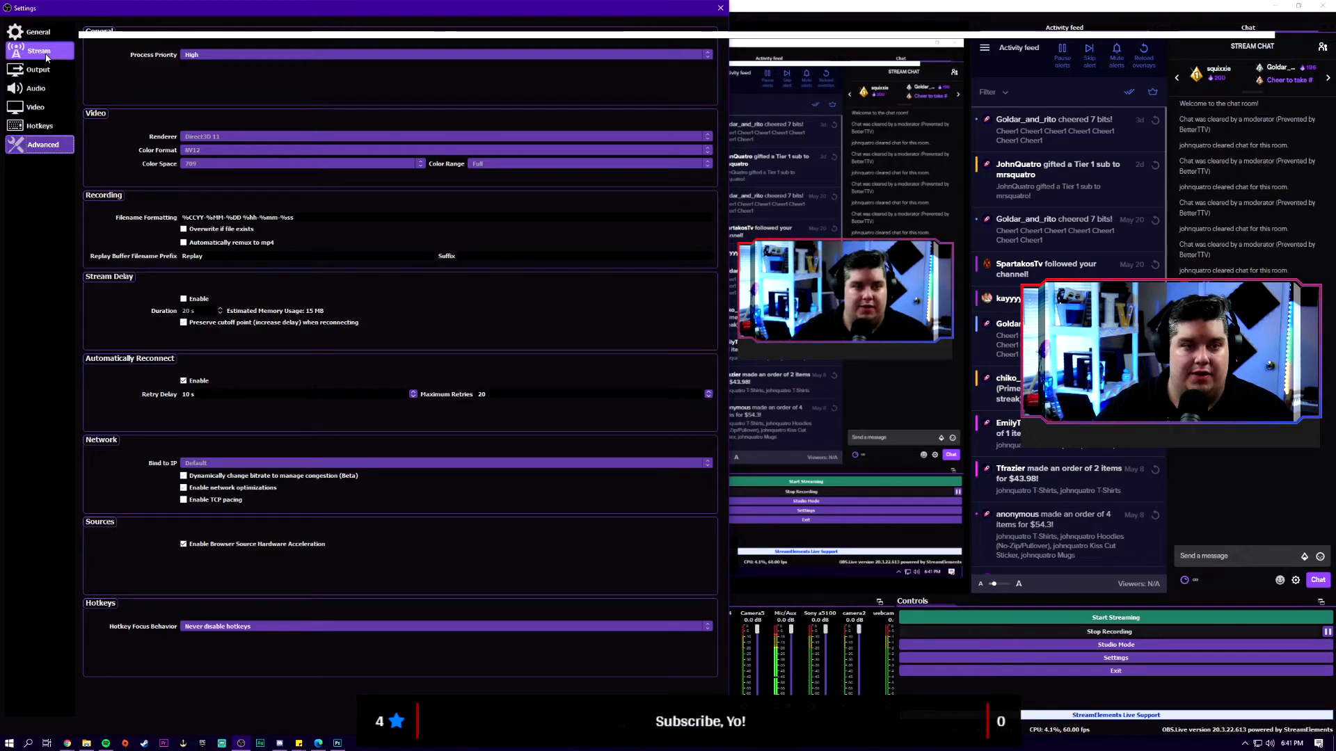
click(48, 54)
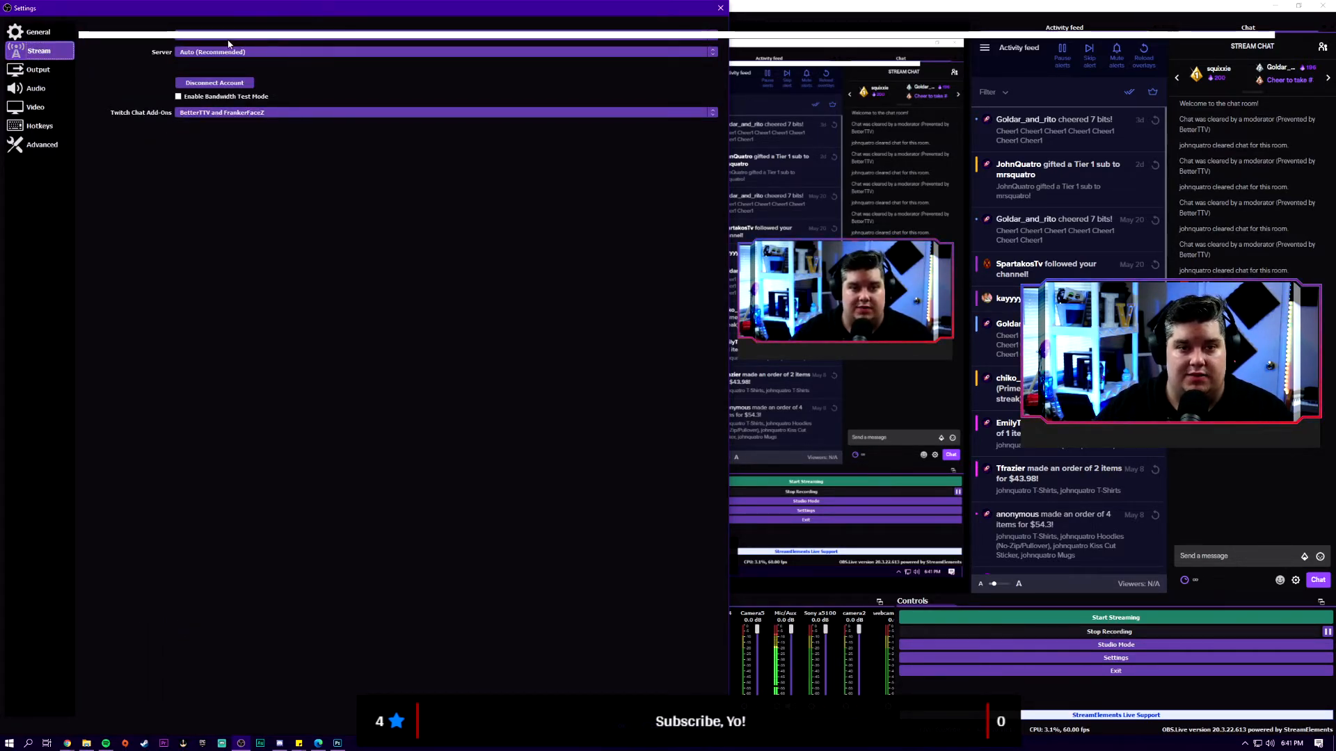
click(44, 71)
click(414, 52)
click(342, 52)
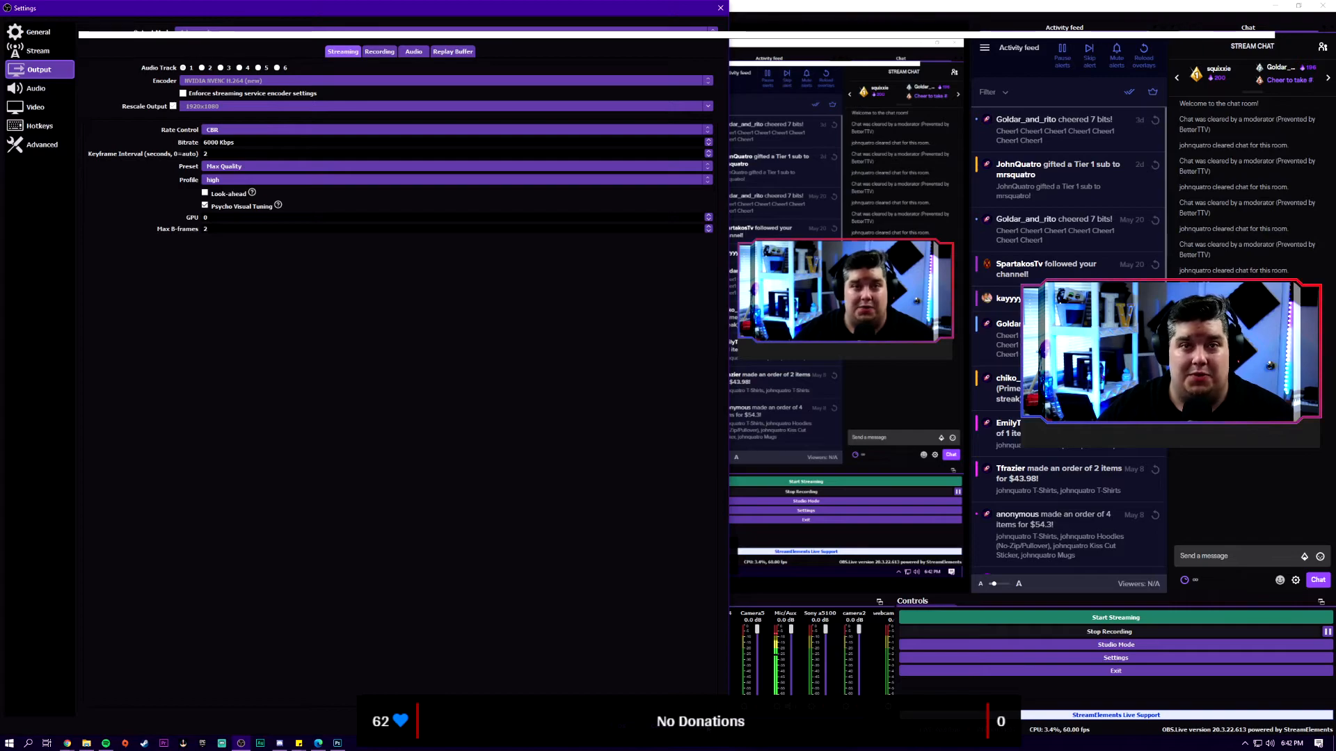
Close the settings and browse the scene list down to the new chat and Scene 2 scenes.
key(Escape)
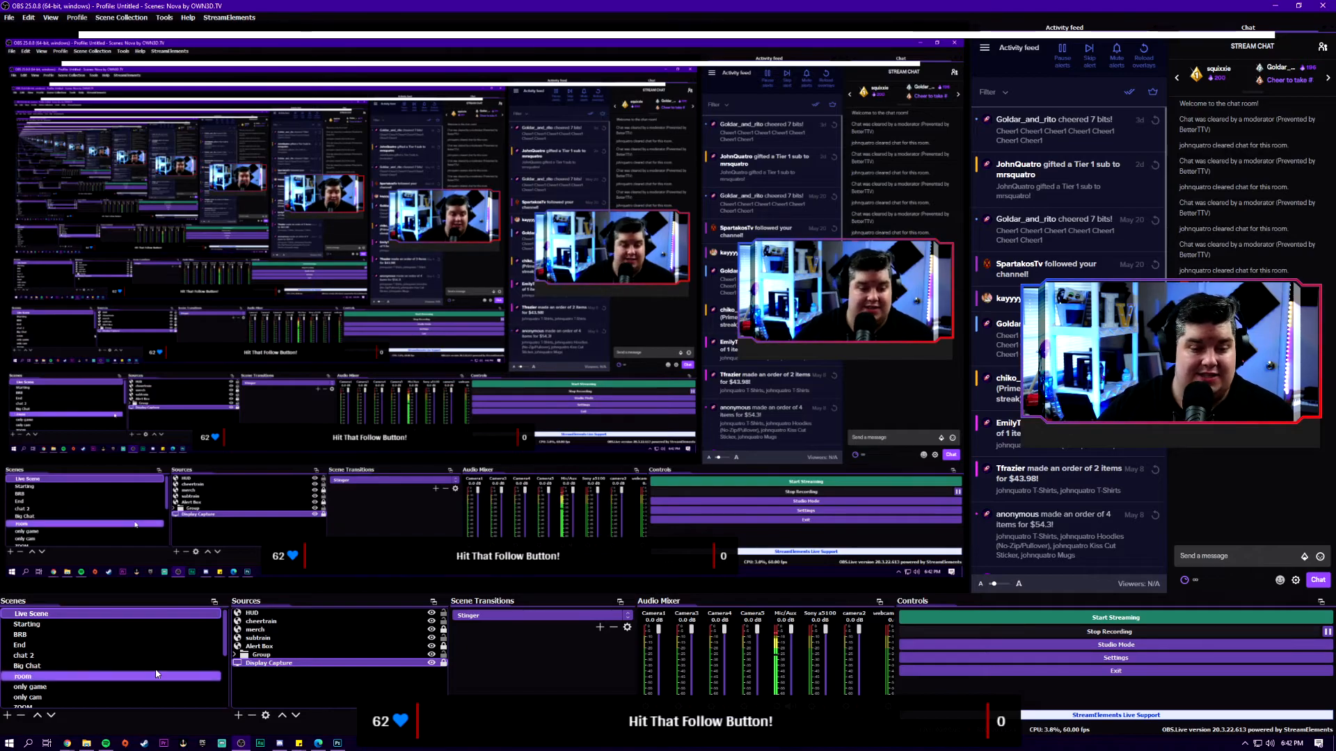
scroll(104, 668, down, 3)
click(50, 689)
click(48, 698)
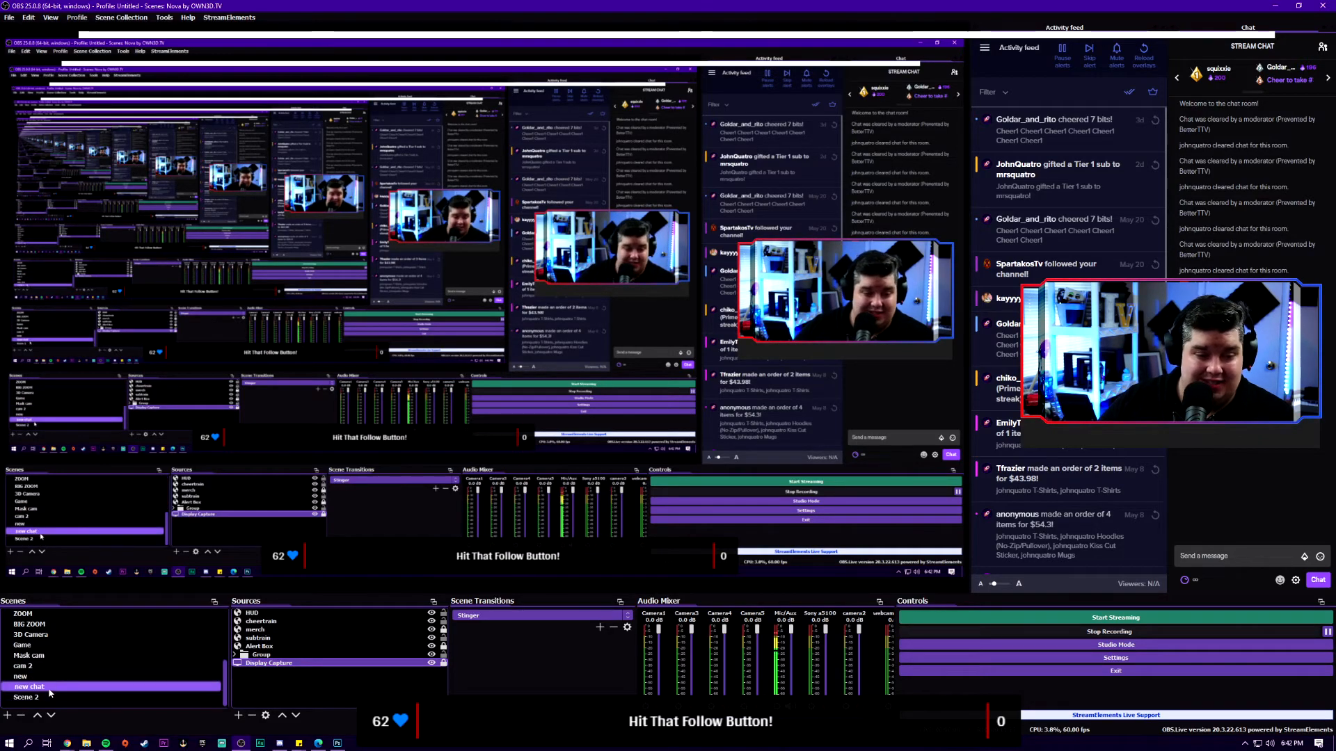